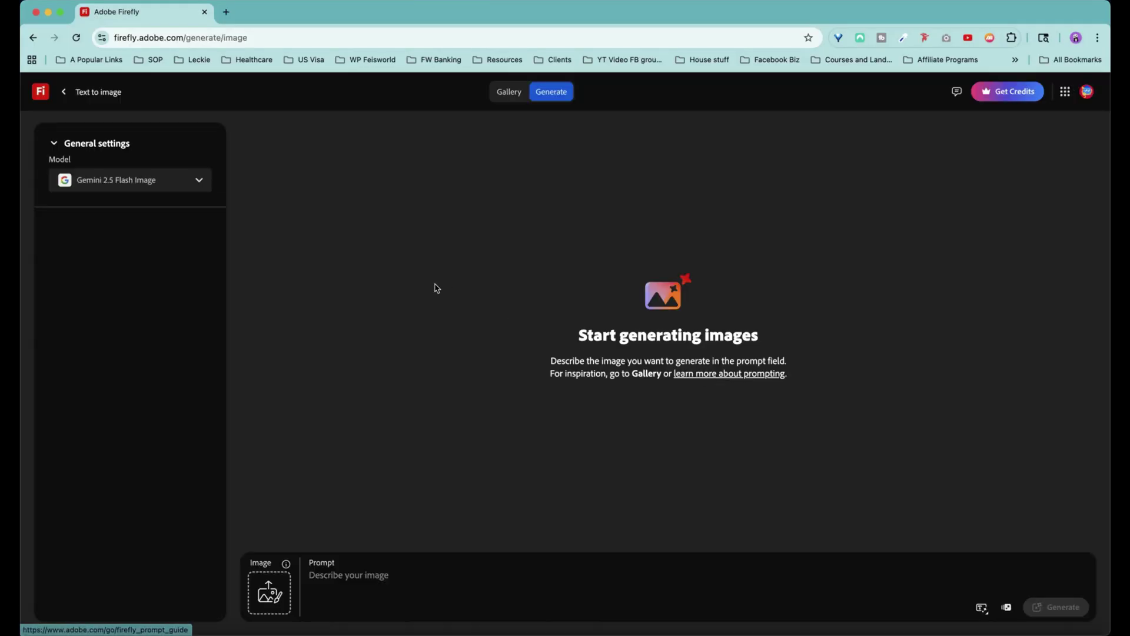
# Keep Gemini 2.5 Flash Image as the model and begin uploading a reference image from the device
pyautogui.click(134, 181)
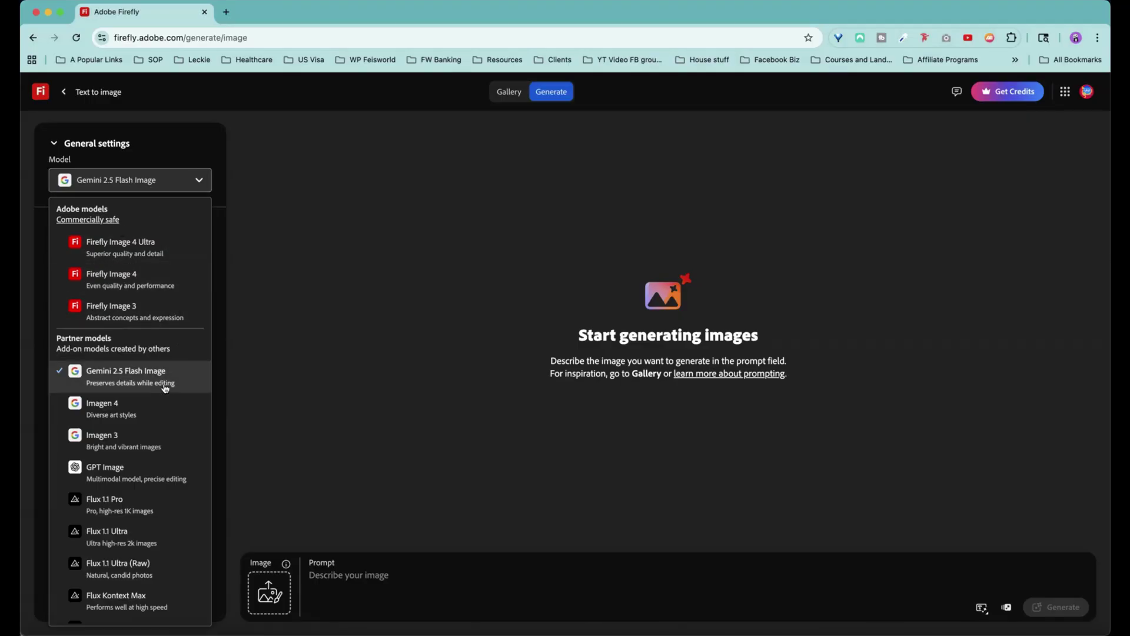
pyautogui.click(134, 381)
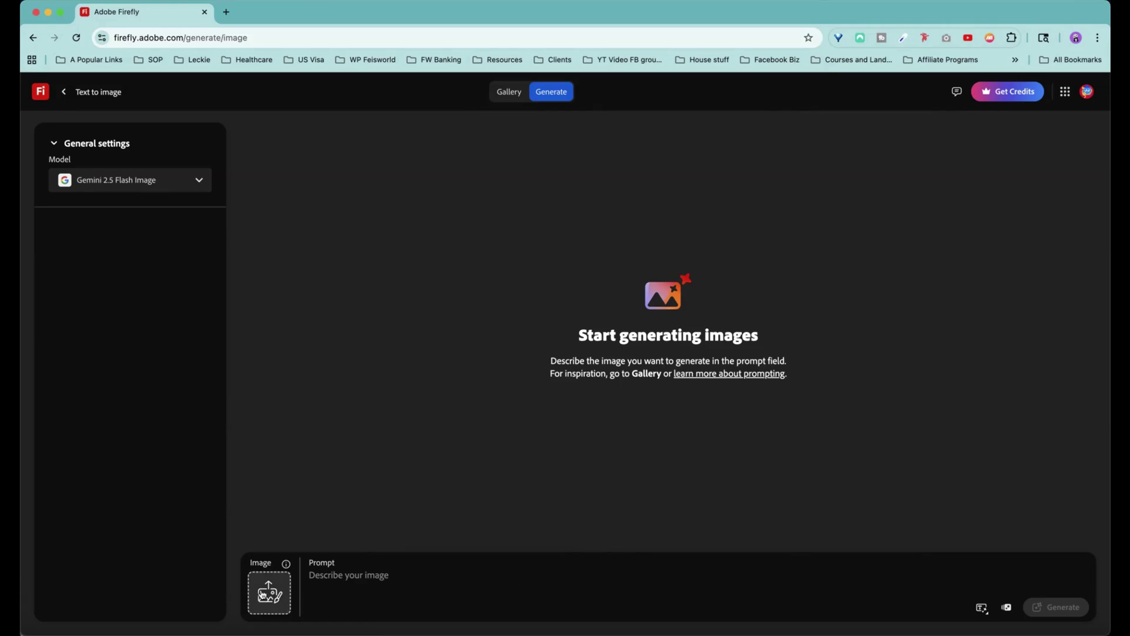
pyautogui.click(269, 593)
pyautogui.click(308, 529)
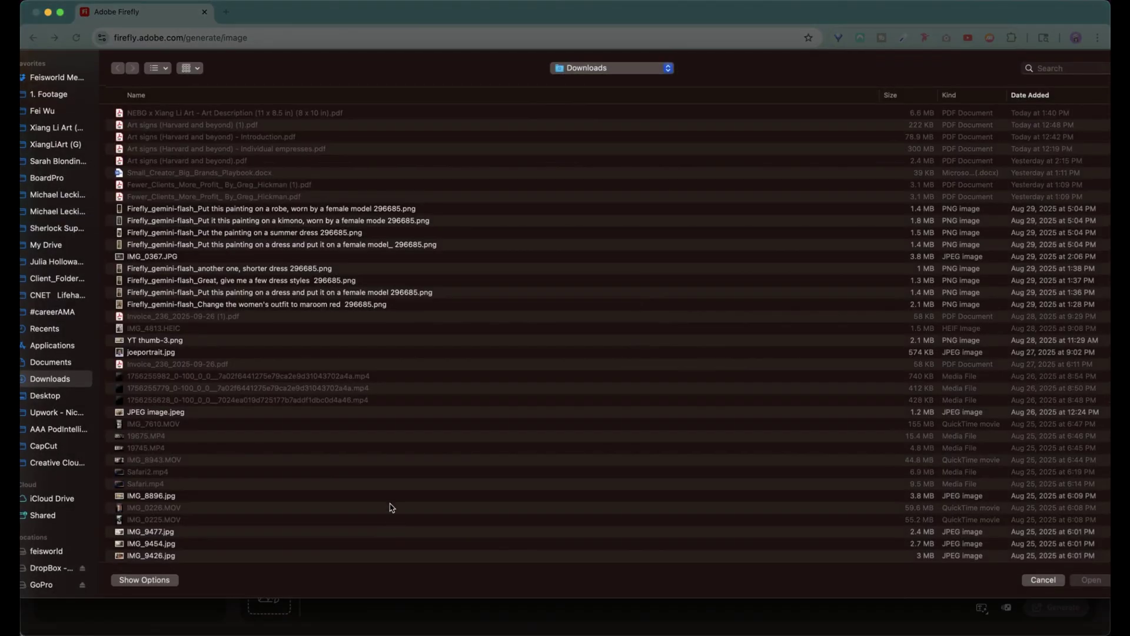
# Find Untitled design.png in Downloads, preview it, and load it as the reference image
pyautogui.scroll(-10, 391, 507)
pyautogui.scroll(-1, 327, 483)
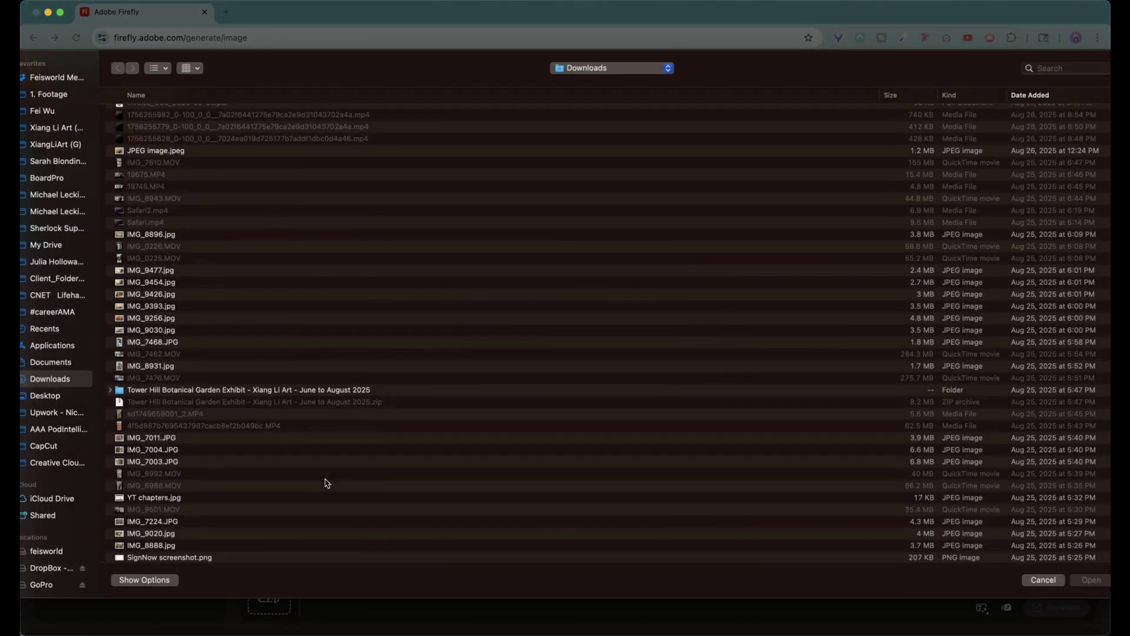
pyautogui.scroll(-20, 598, 485)
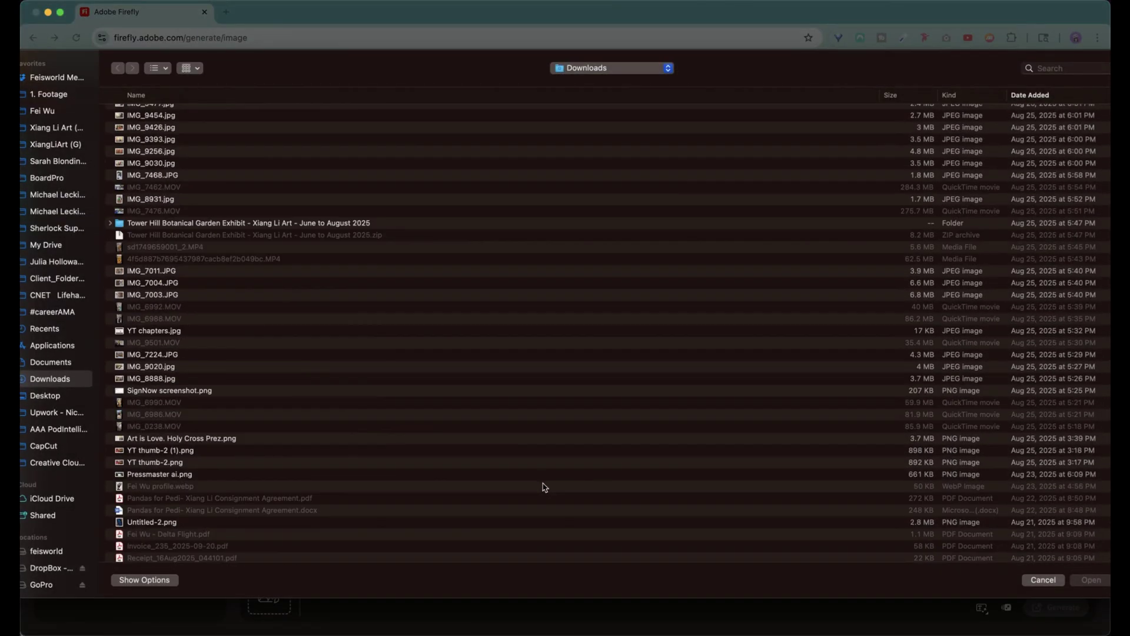
pyautogui.scroll(-15, 540, 486)
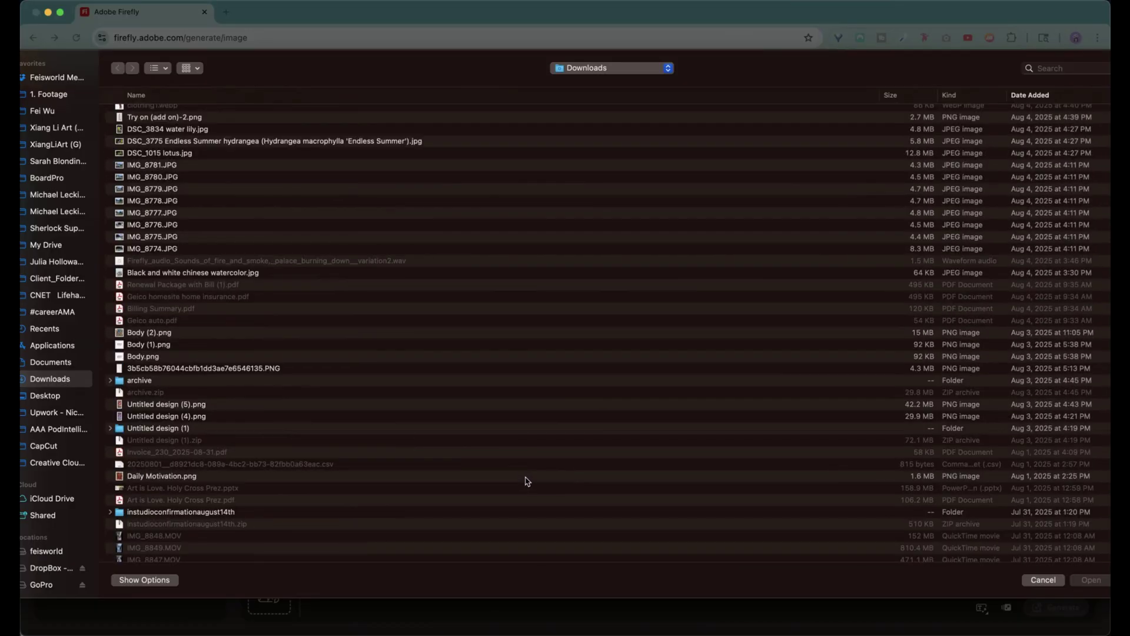
pyautogui.click(677, 430)
pyautogui.press('space')
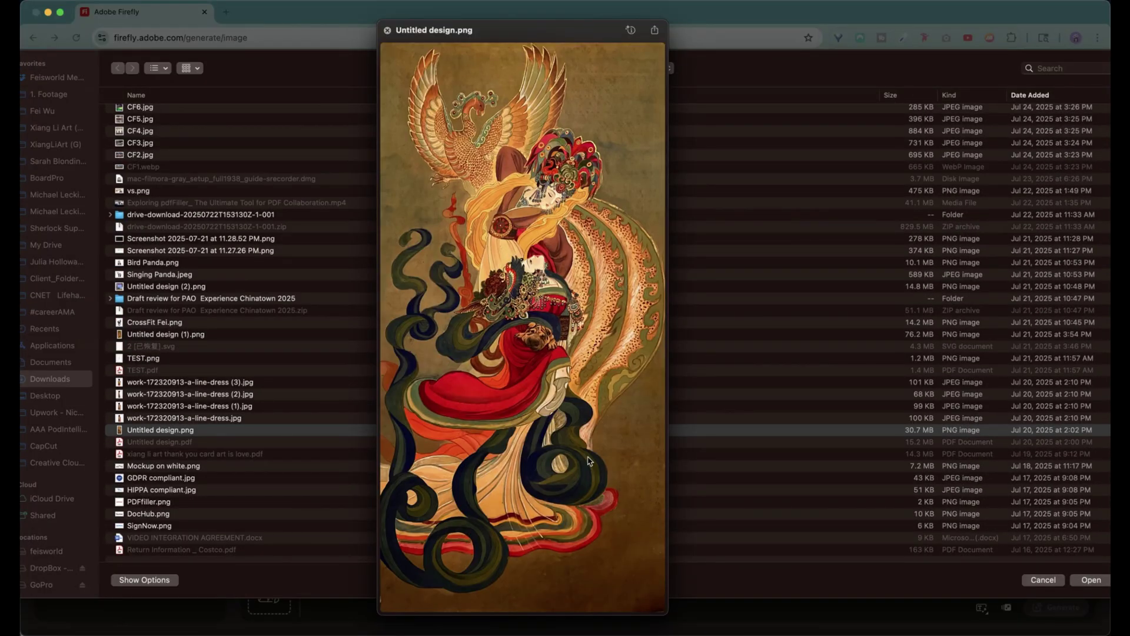
pyautogui.press('Escape')
pyautogui.press('Escape')
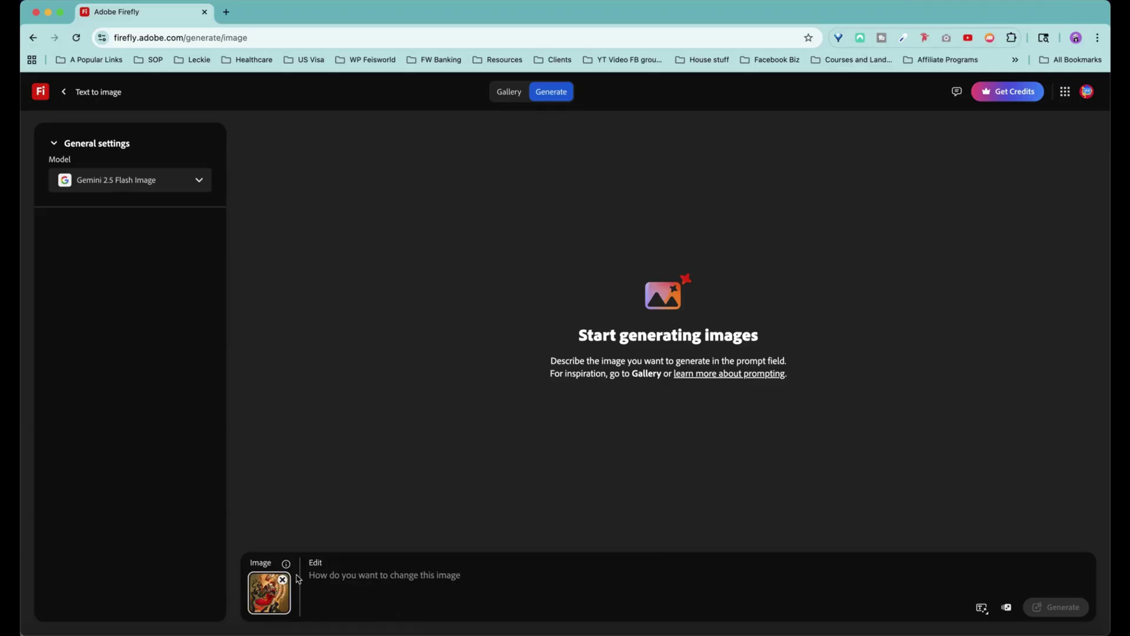
# Paste the dress-on-a-model prompt, check prompt suggestions, and generate the long-dress image
pyautogui.click(345, 576)
pyautogui.write('put this painting on a dress and put it on a female model')
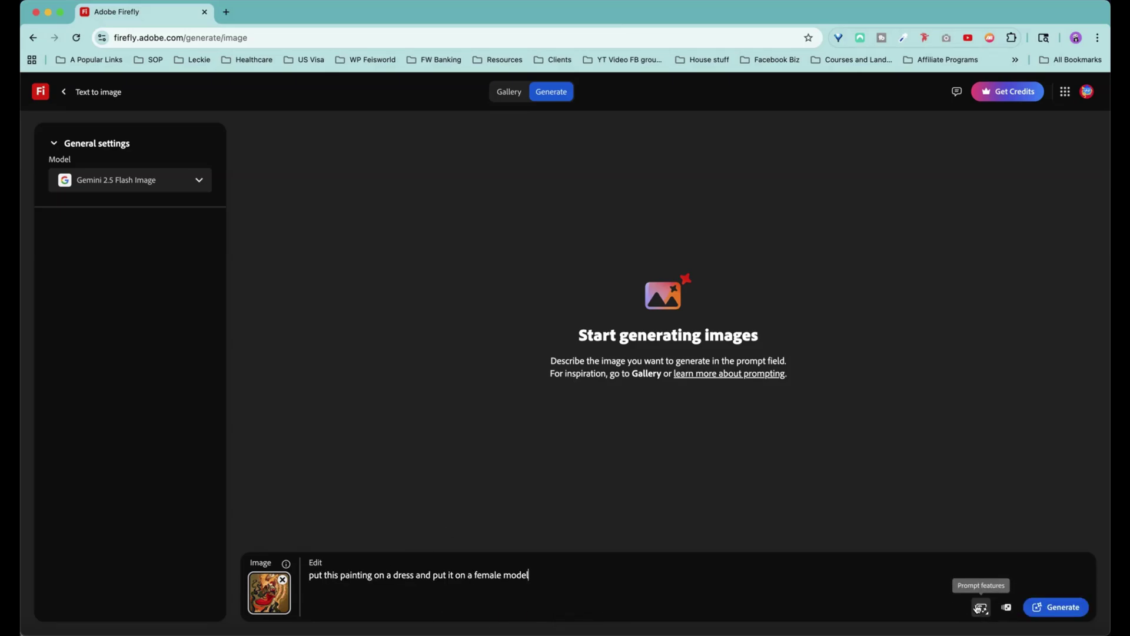
pyautogui.click(982, 608)
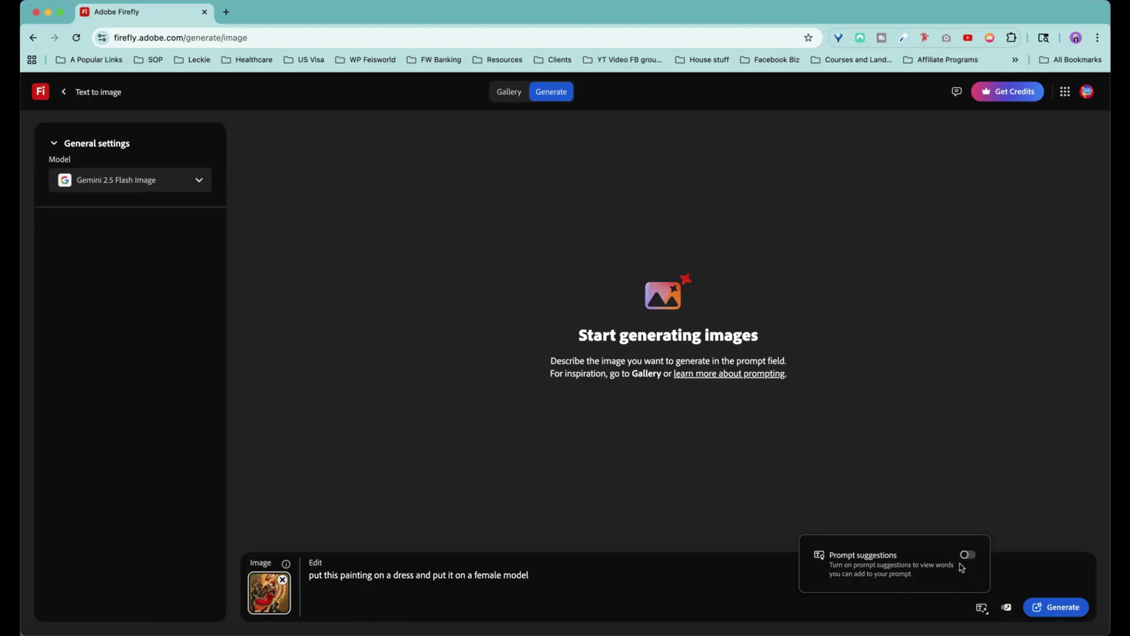
pyautogui.click(1009, 570)
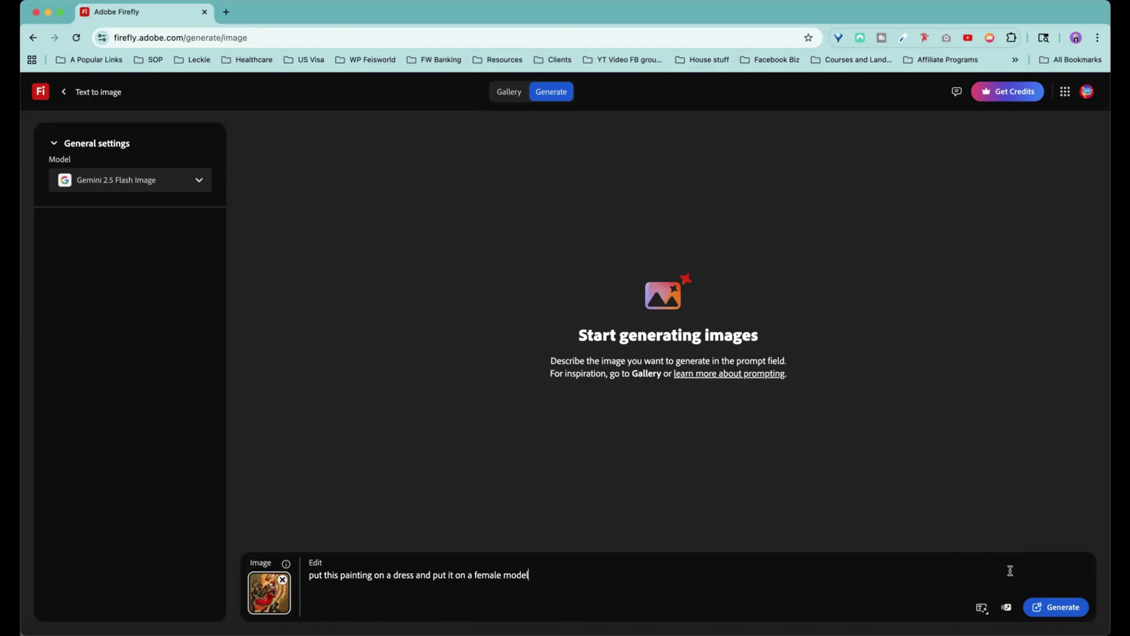
pyautogui.click(1025, 609)
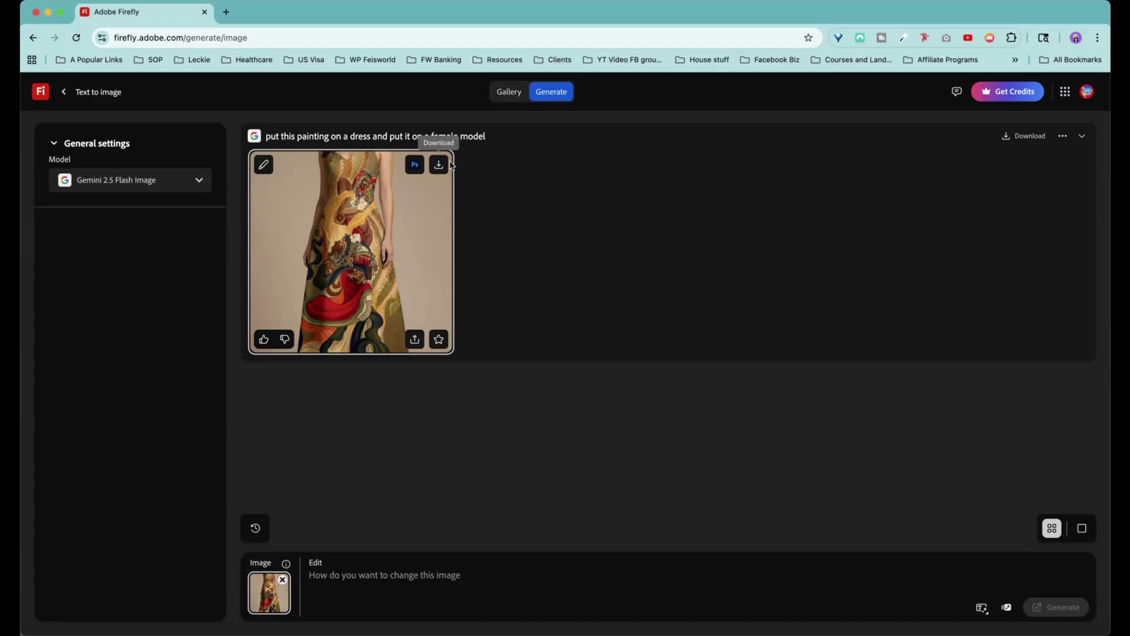
# View the generated dress-on-a-model image at full size
pyautogui.click(424, 202)
pyautogui.click(416, 210)
pyautogui.click(415, 214)
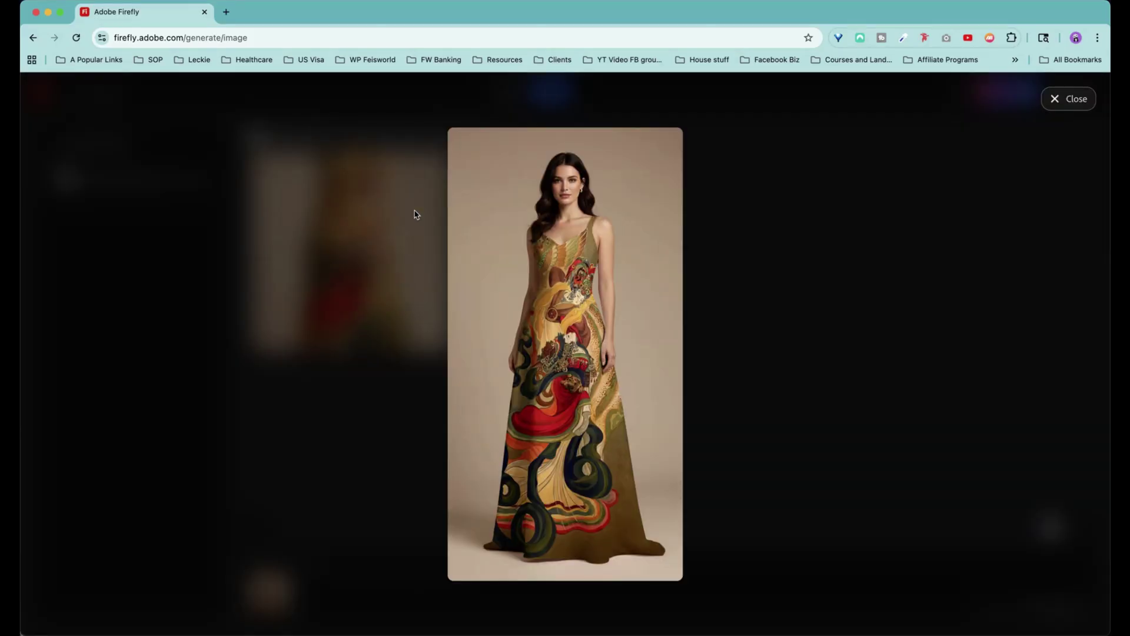
pyautogui.click(808, 309)
# Generate the edit 'change to an Asian female model' and preview the result
pyautogui.click(478, 575)
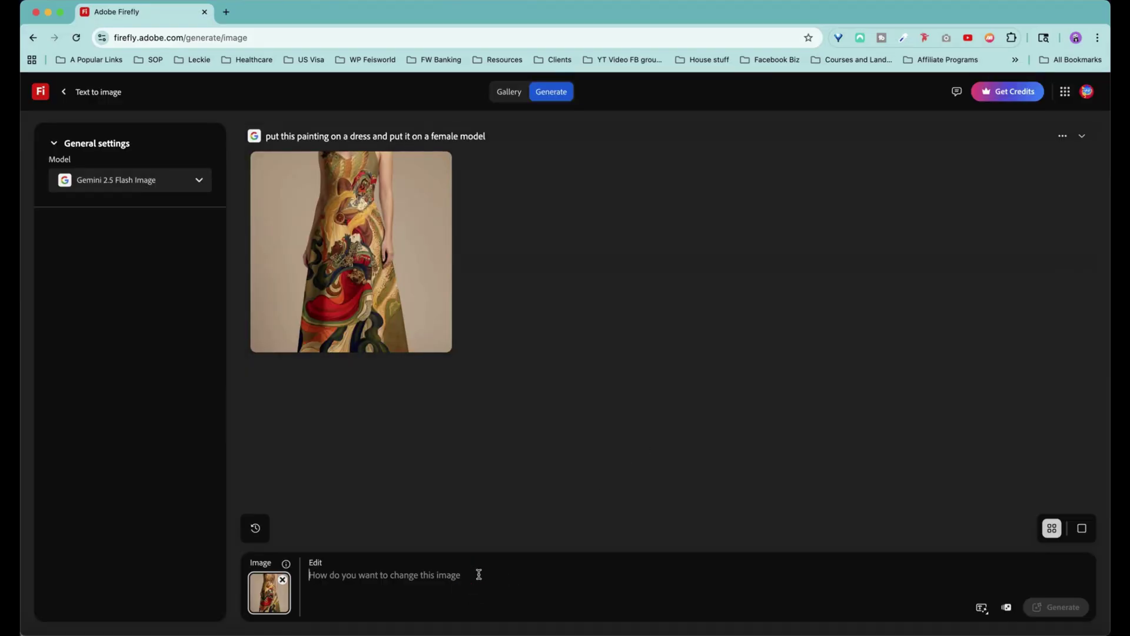
pyautogui.write('change to an Asian')
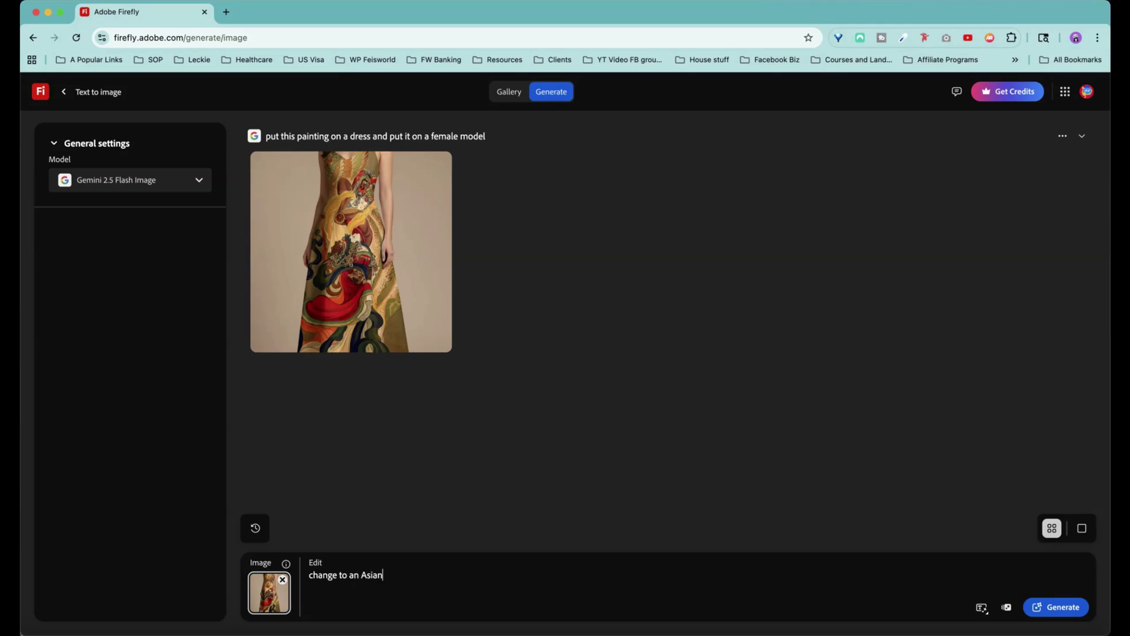
pyautogui.write(' female model')
pyautogui.press('Return')
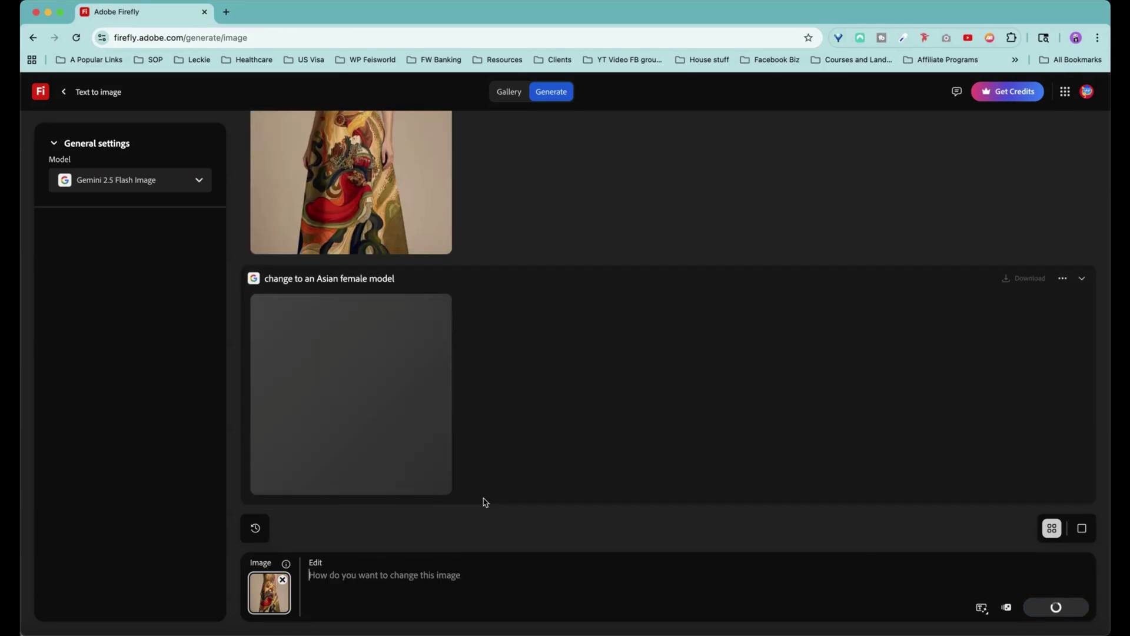
pyautogui.click(437, 428)
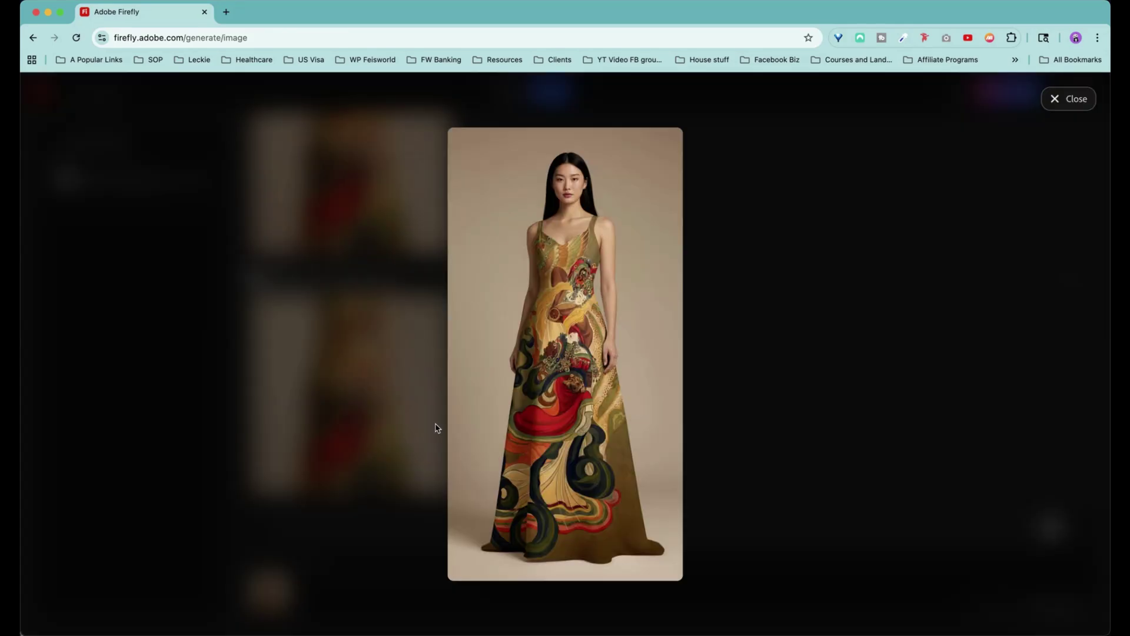
pyautogui.click(884, 431)
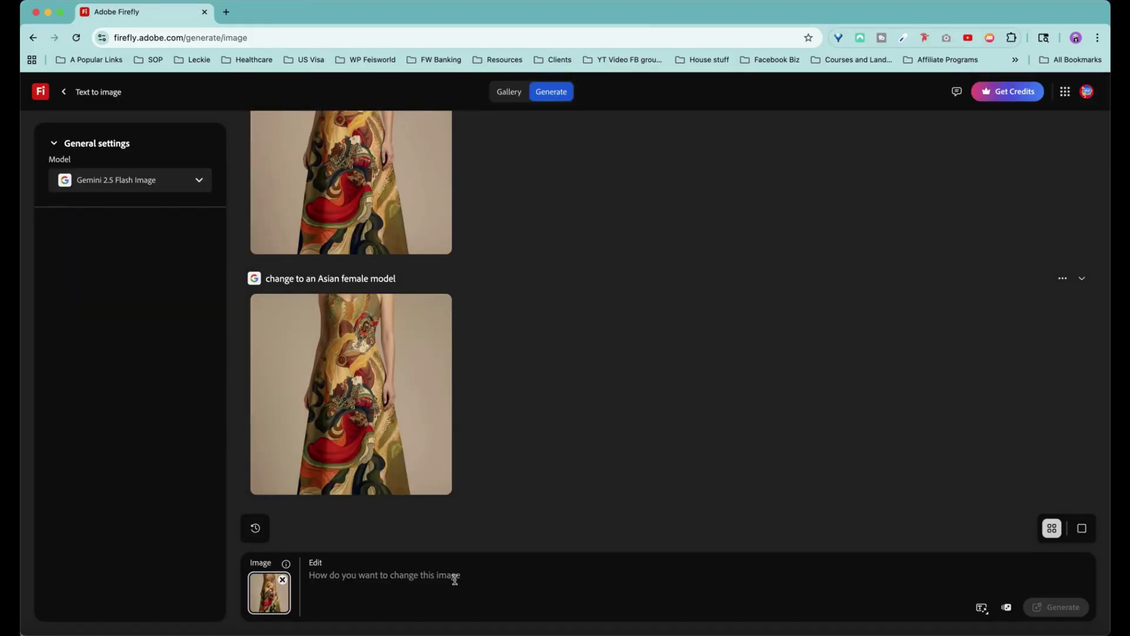
# Generate the edit 'change into an A line dress' and preview the short summer dress
pyautogui.click(455, 578)
pyautogui.write('change into a ')
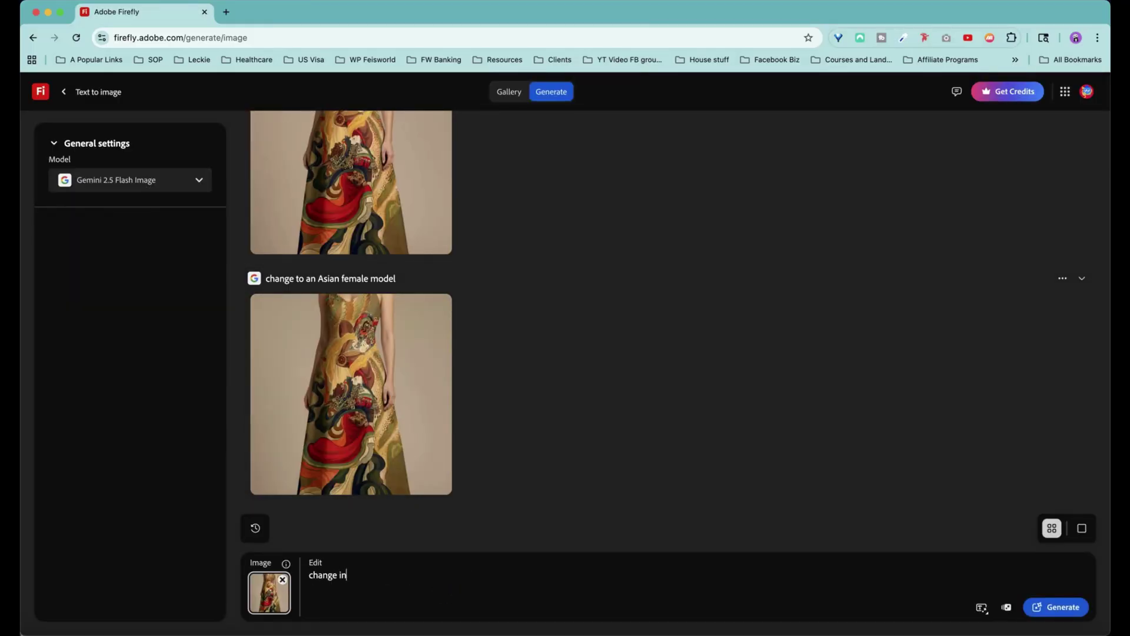
pyautogui.write('n A line dress')
pyautogui.press('Return')
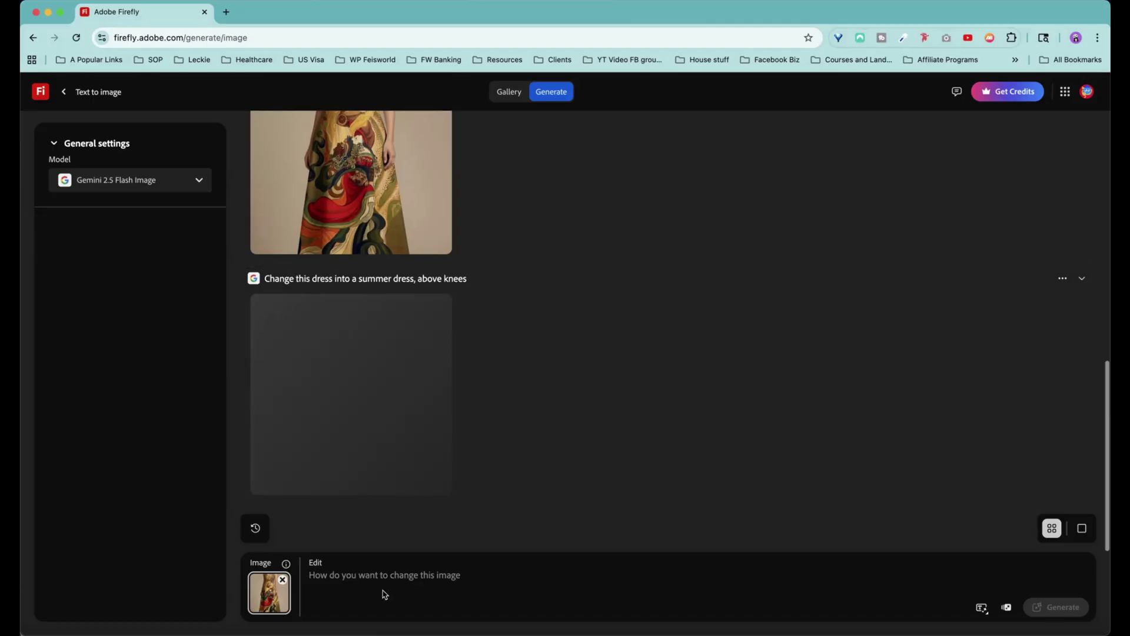
pyautogui.click(404, 399)
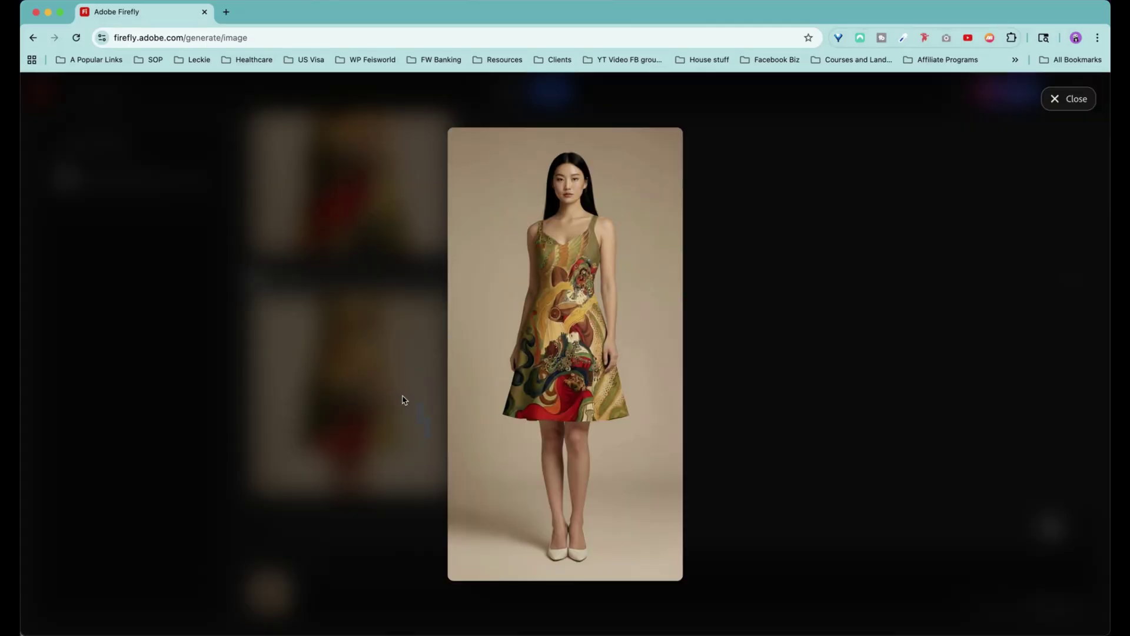
pyautogui.click(764, 324)
# Generate the T-shirt dress edit and view the result at full size
pyautogui.click(419, 572)
pyautogui.write('chan')
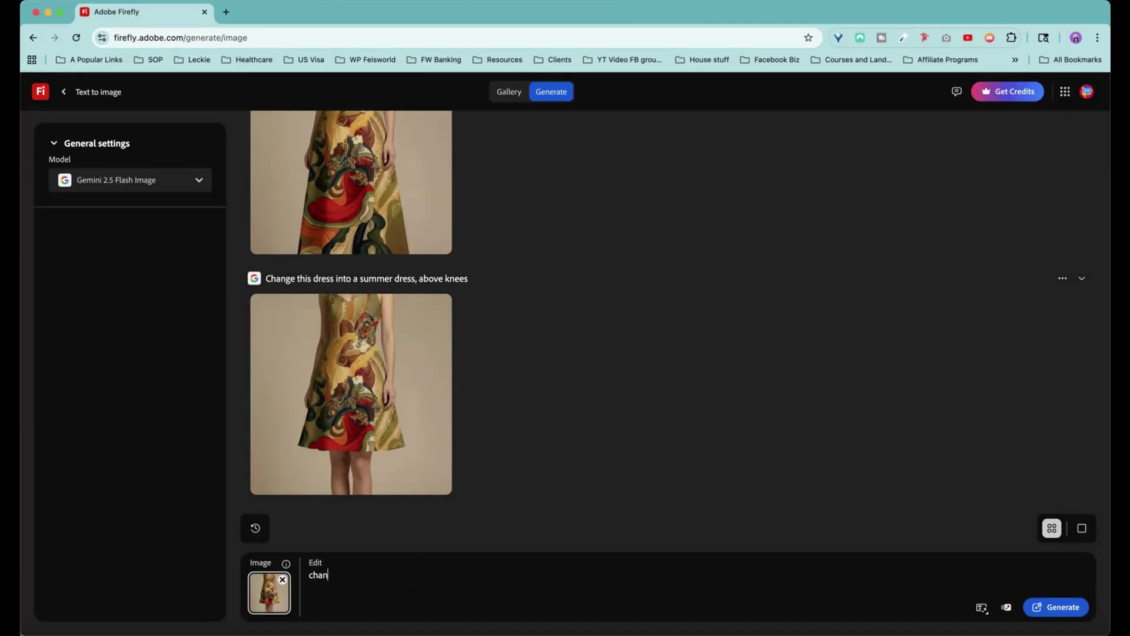
pyautogui.write('ge this dress into a T-shirt dress')
pyautogui.press('Return')
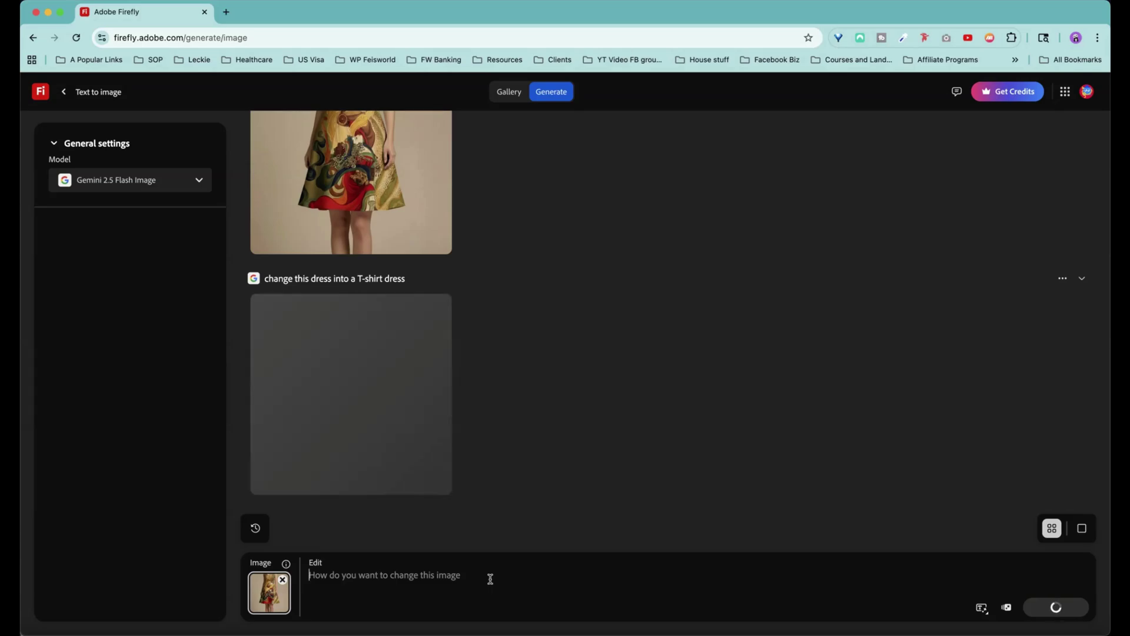
pyautogui.click(423, 458)
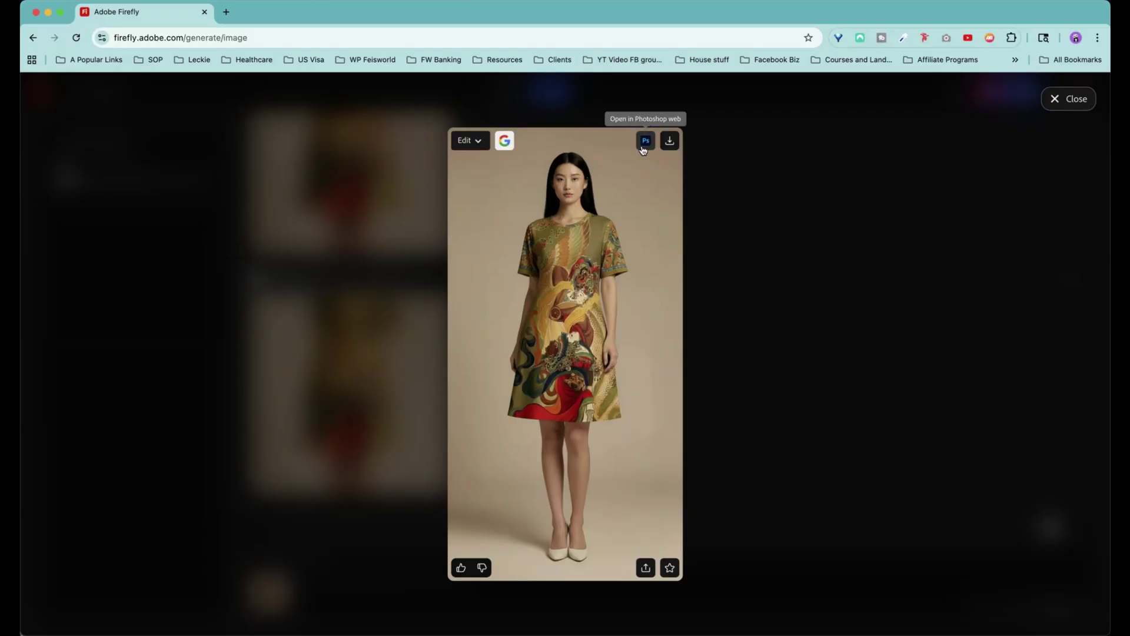
# Download the T-shirt dress image and check the file in Preview
pyautogui.click(670, 144)
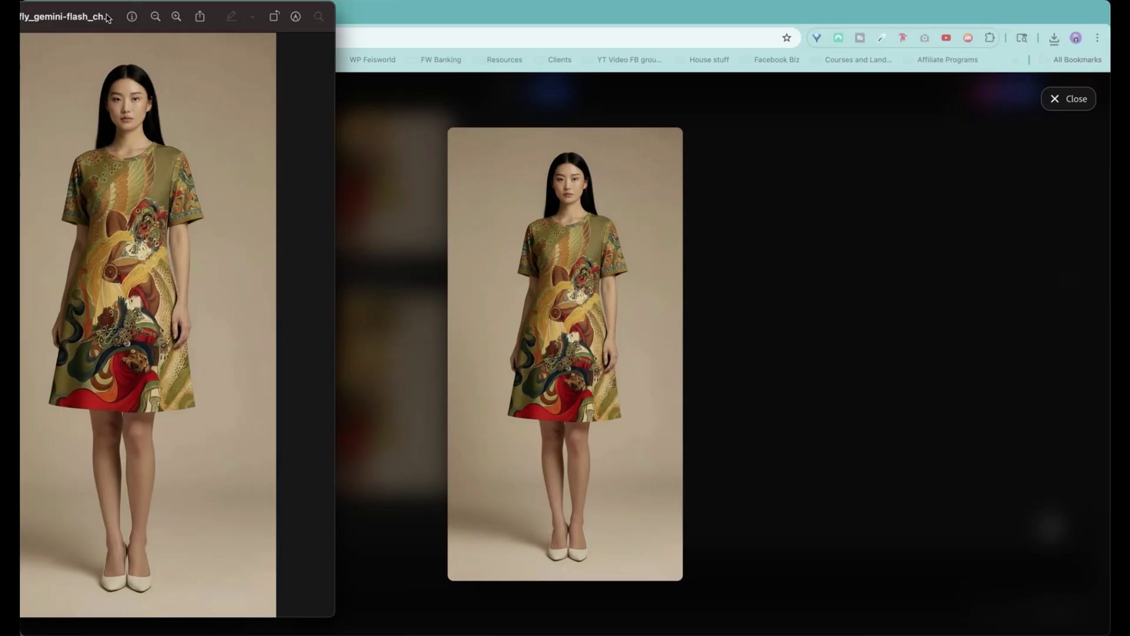
pyautogui.doubleClick(250, 8)
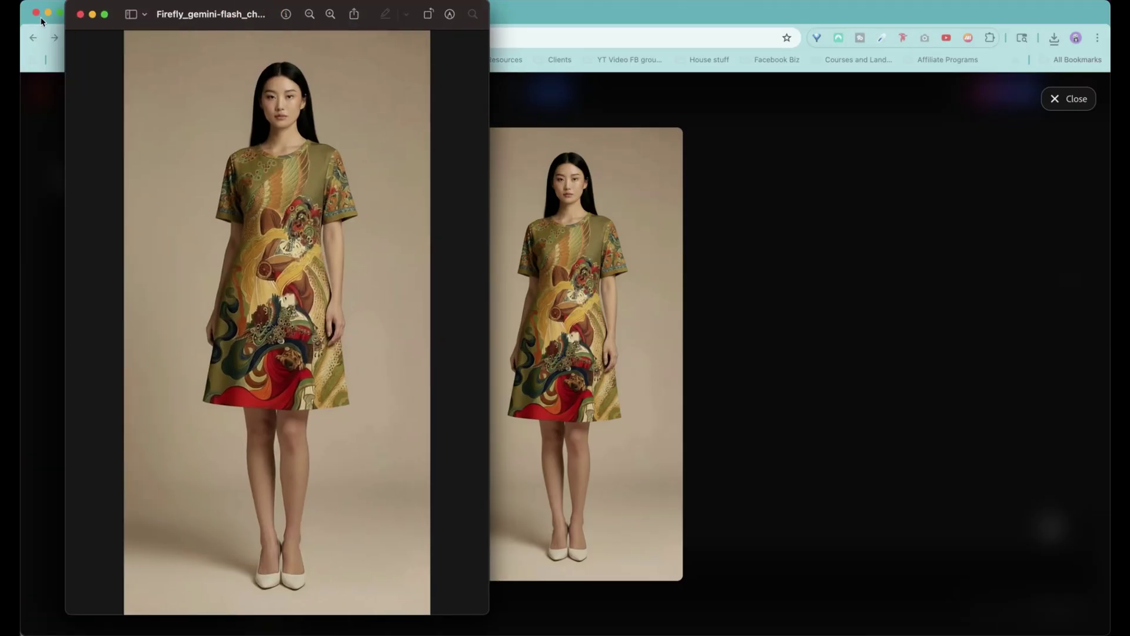
pyautogui.click(80, 15)
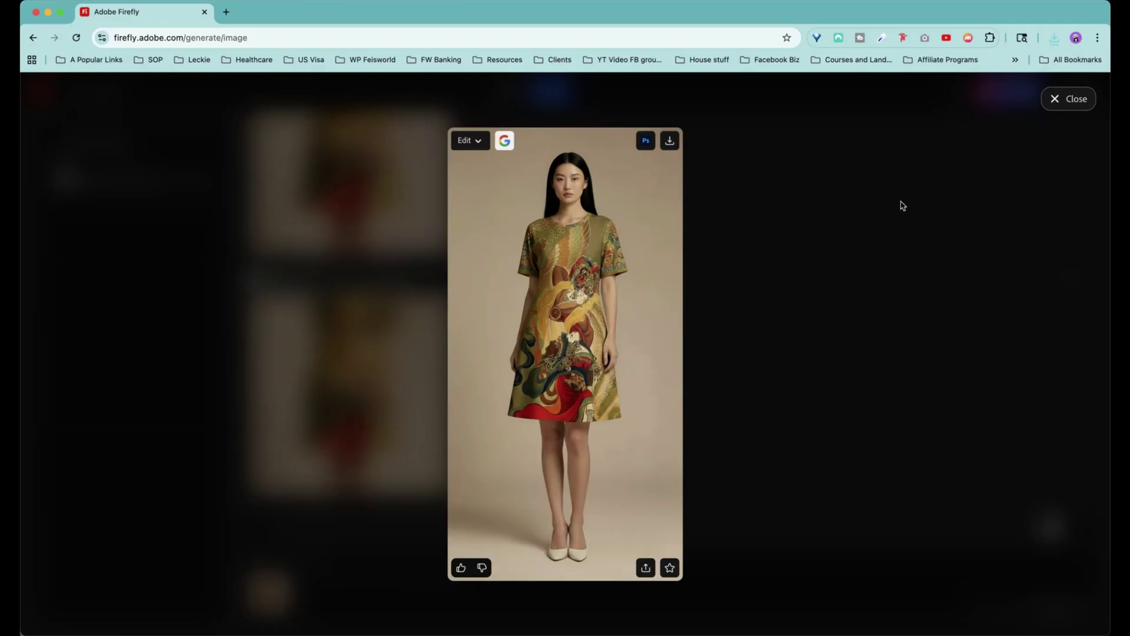
# Generate 'change this dress into a kimono' and preview the kimono result at full size
pyautogui.click(1074, 103)
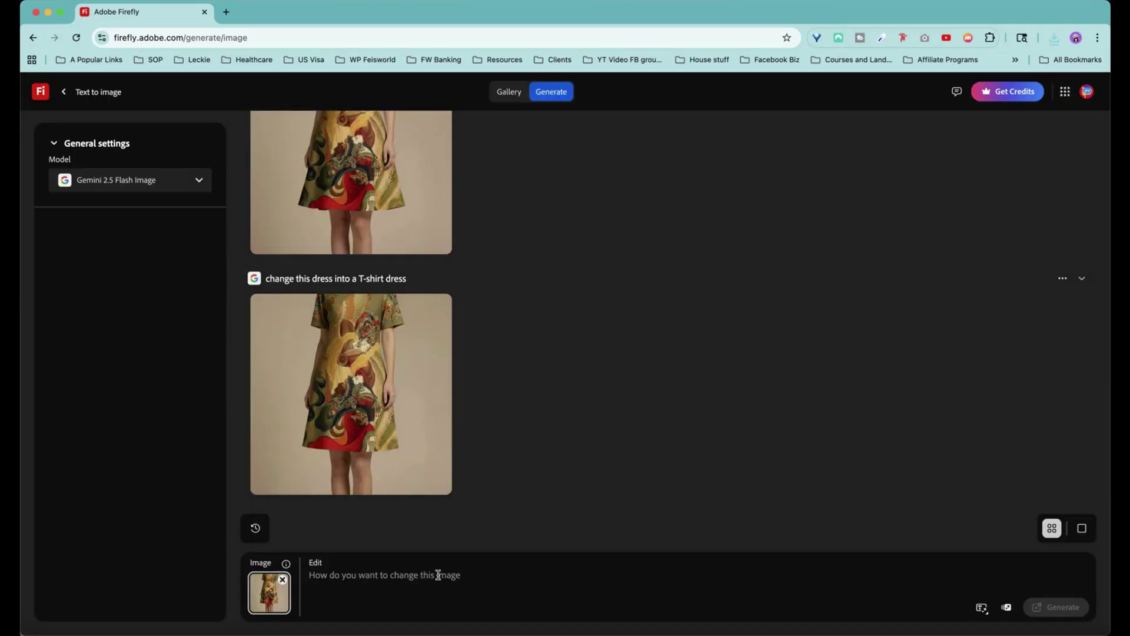
pyautogui.click(436, 575)
pyautogui.write('change this dress into a')
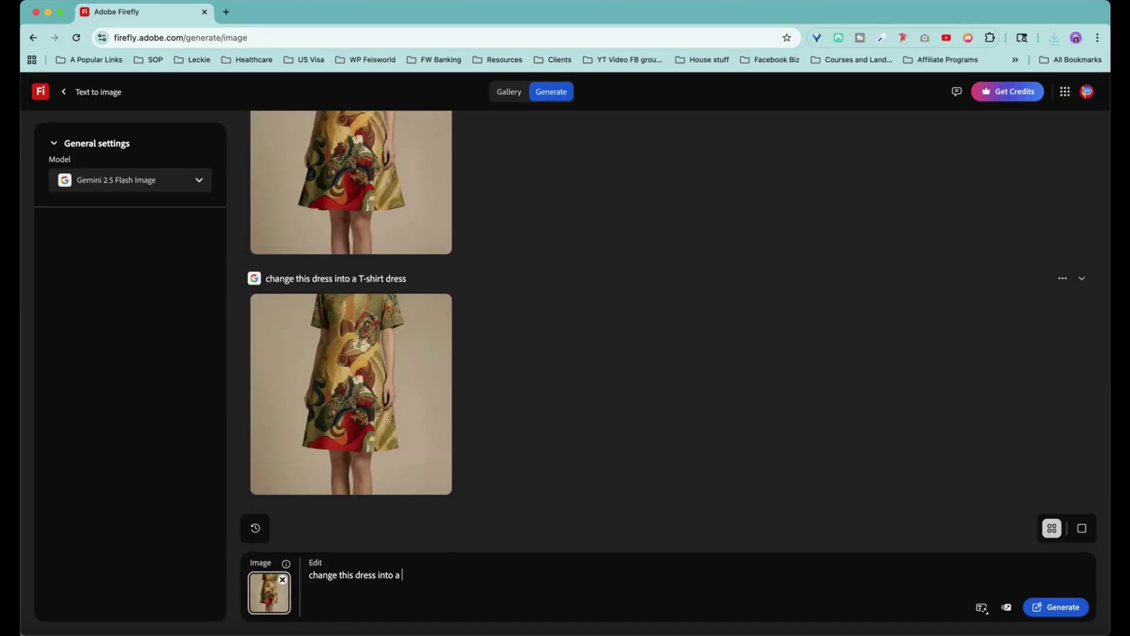
pyautogui.write(' kimono')
pyautogui.press('Return')
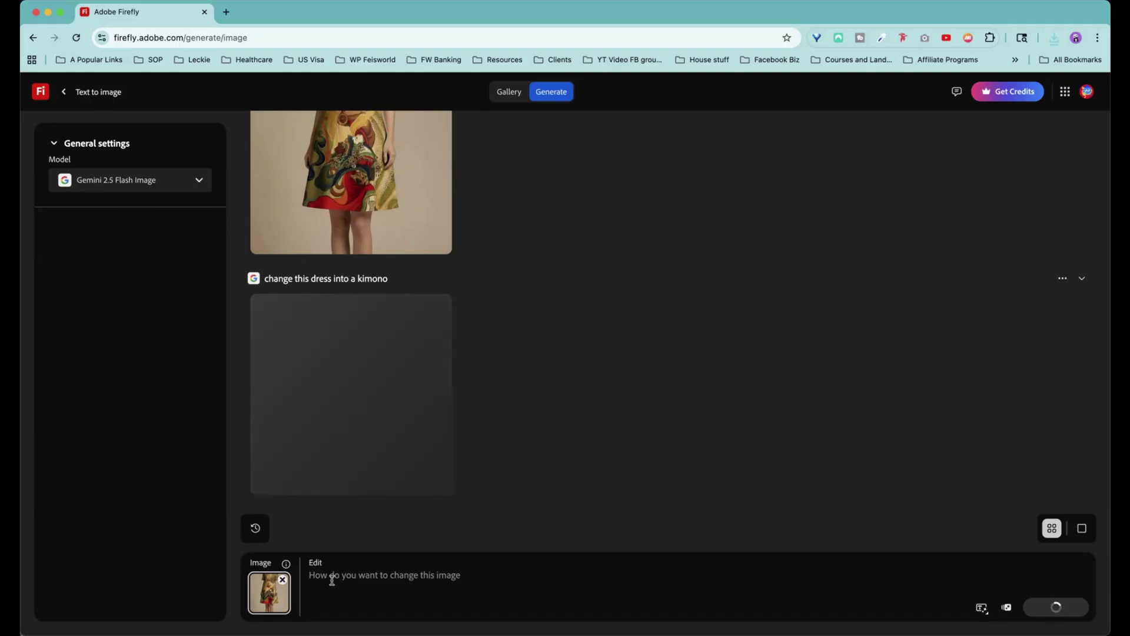
pyautogui.click(380, 450)
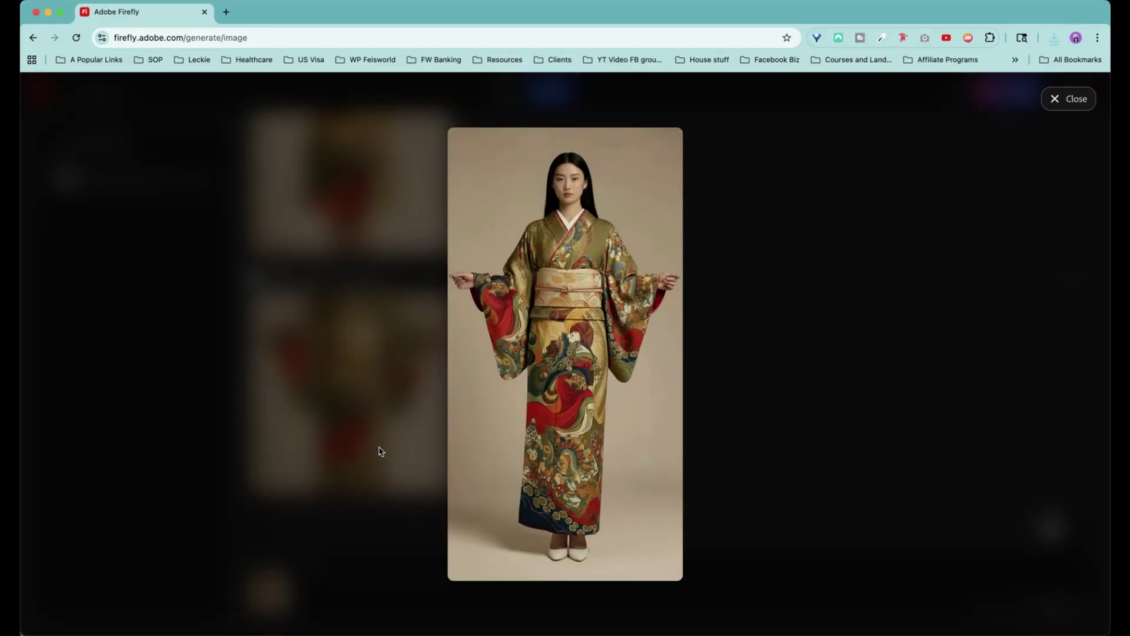
pyautogui.click(695, 387)
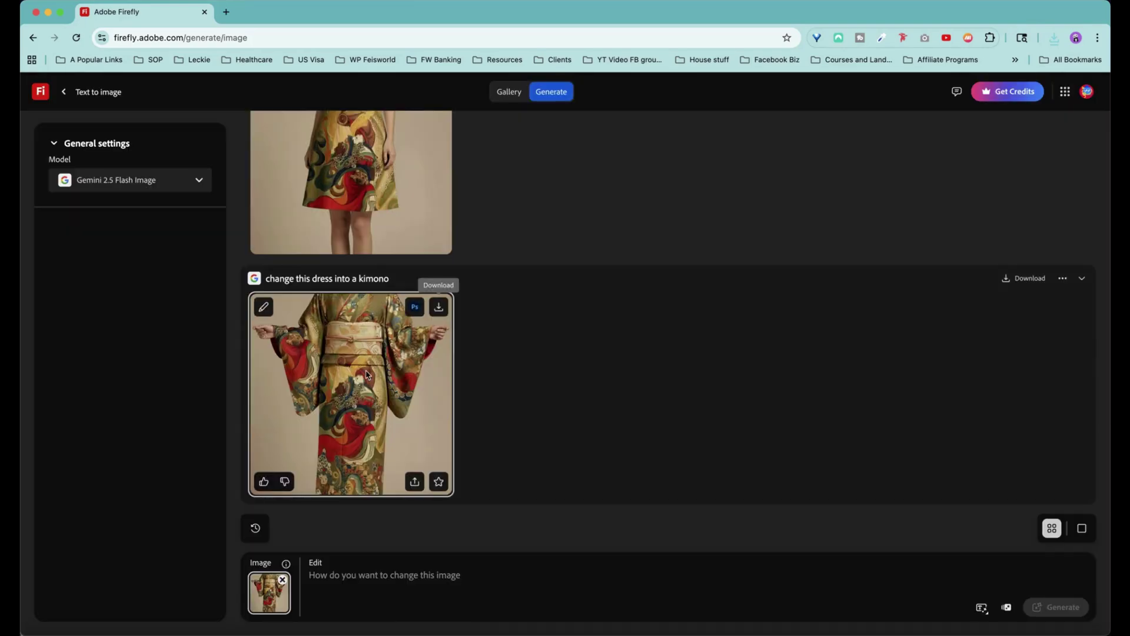
pyautogui.click(311, 361)
pyautogui.click(757, 411)
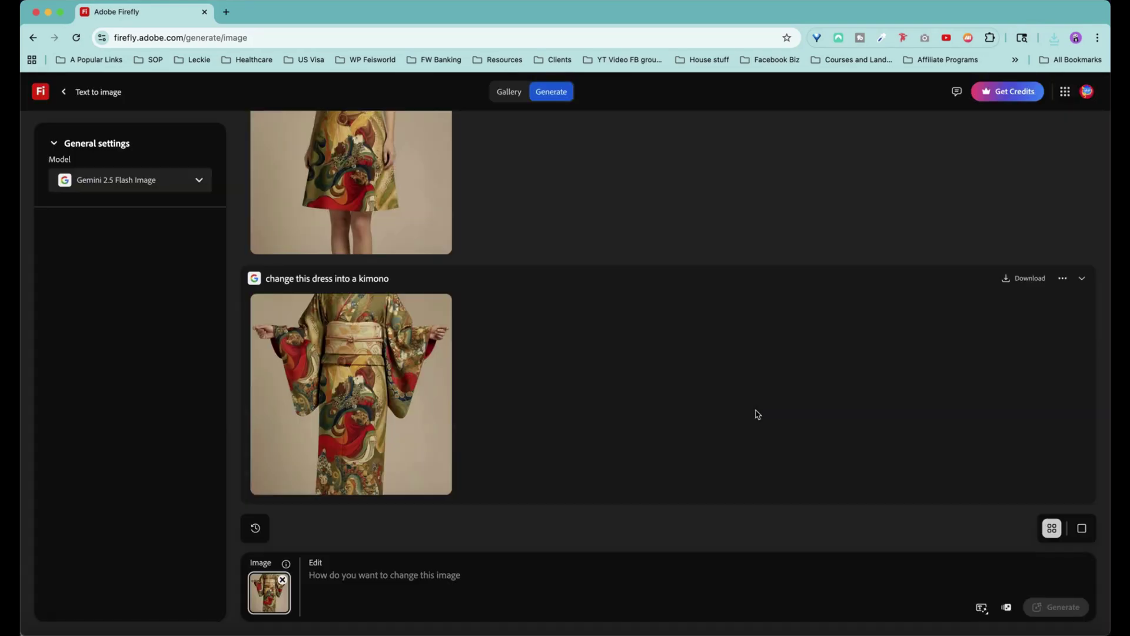
# Regenerate the kimono with 'change the dress background color to navy blue'
pyautogui.click(479, 575)
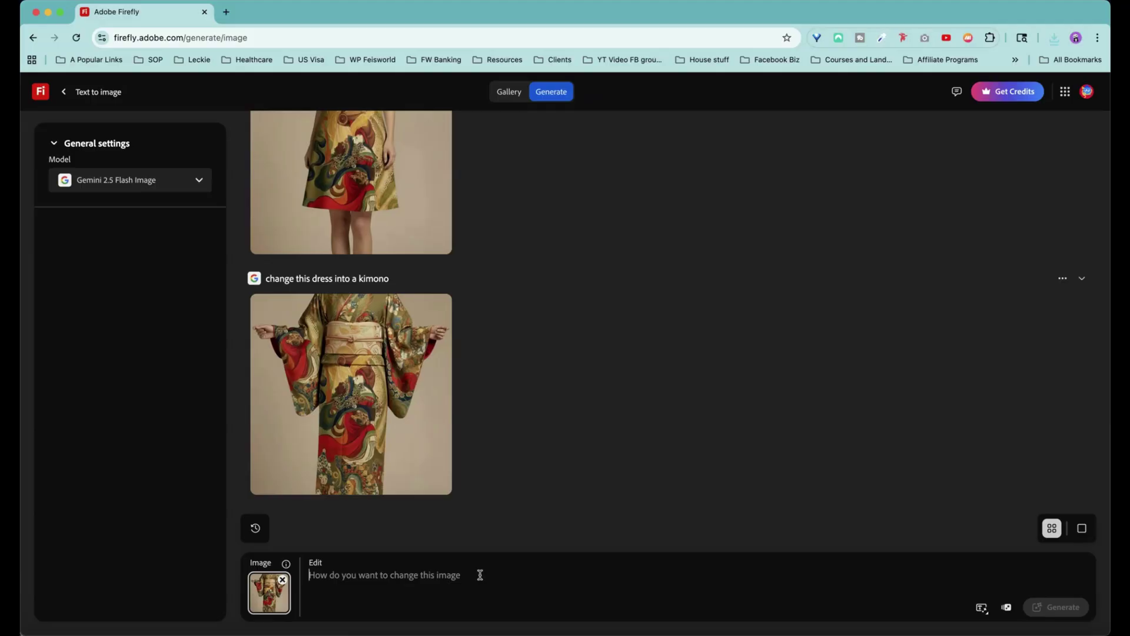
pyautogui.write('chan')
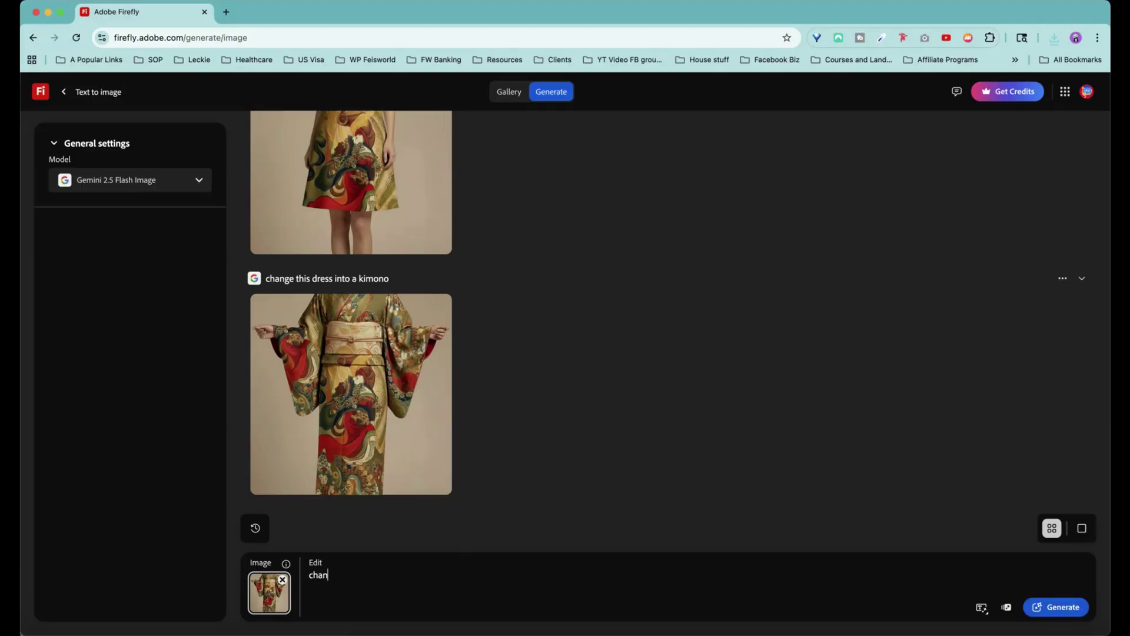
pyautogui.write('ge the dress background color to na')
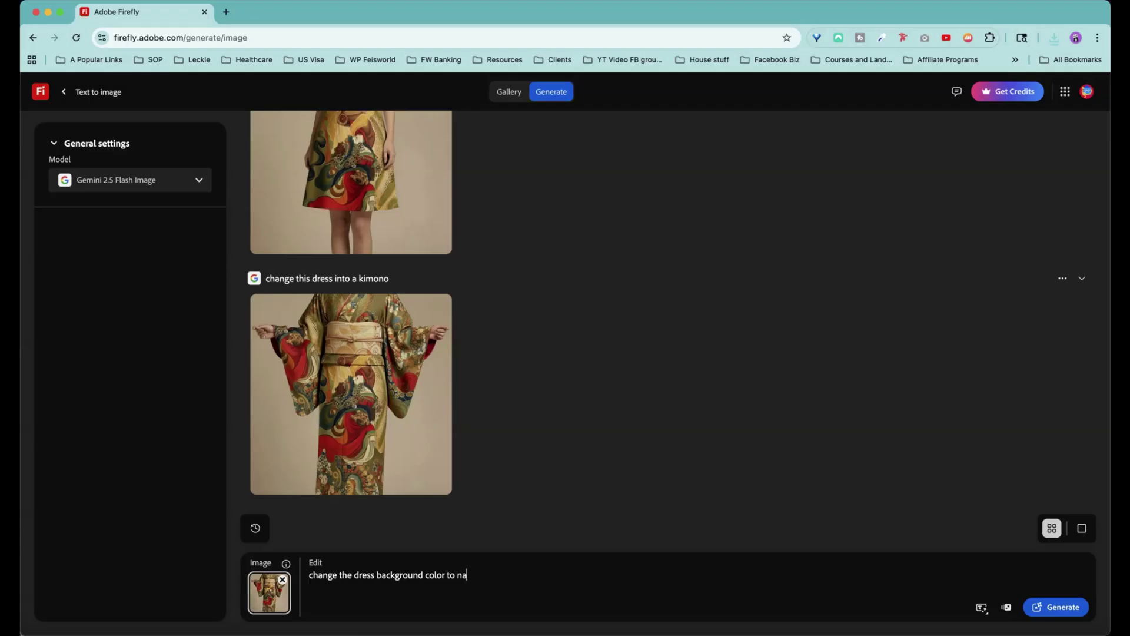
pyautogui.write('vy blue')
pyautogui.press('Return')
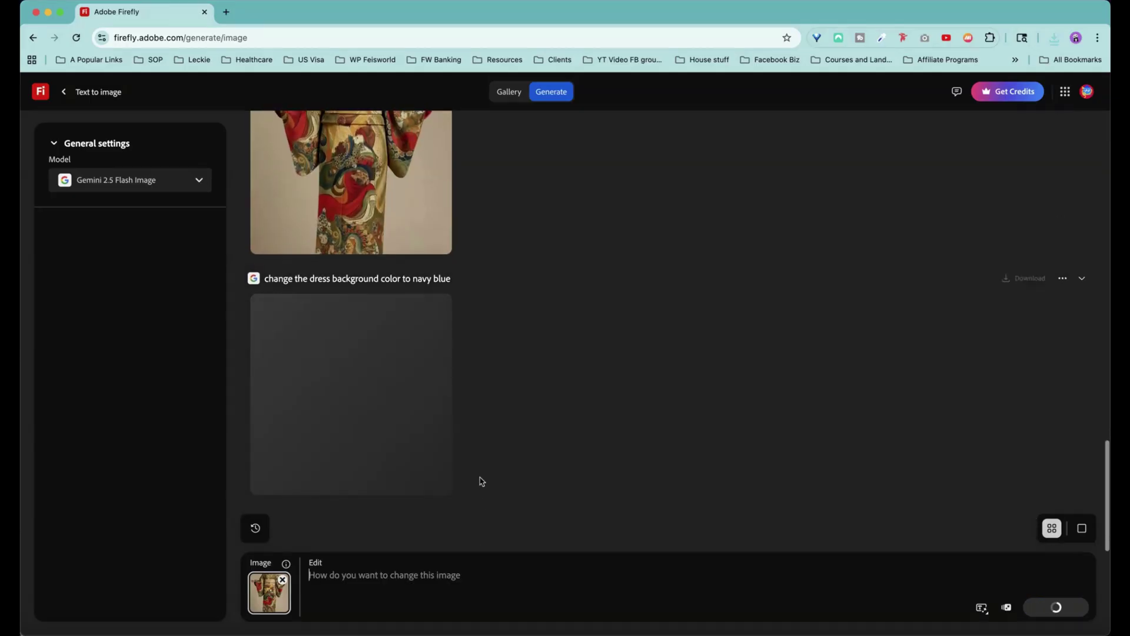
pyautogui.scroll(2, 477, 456)
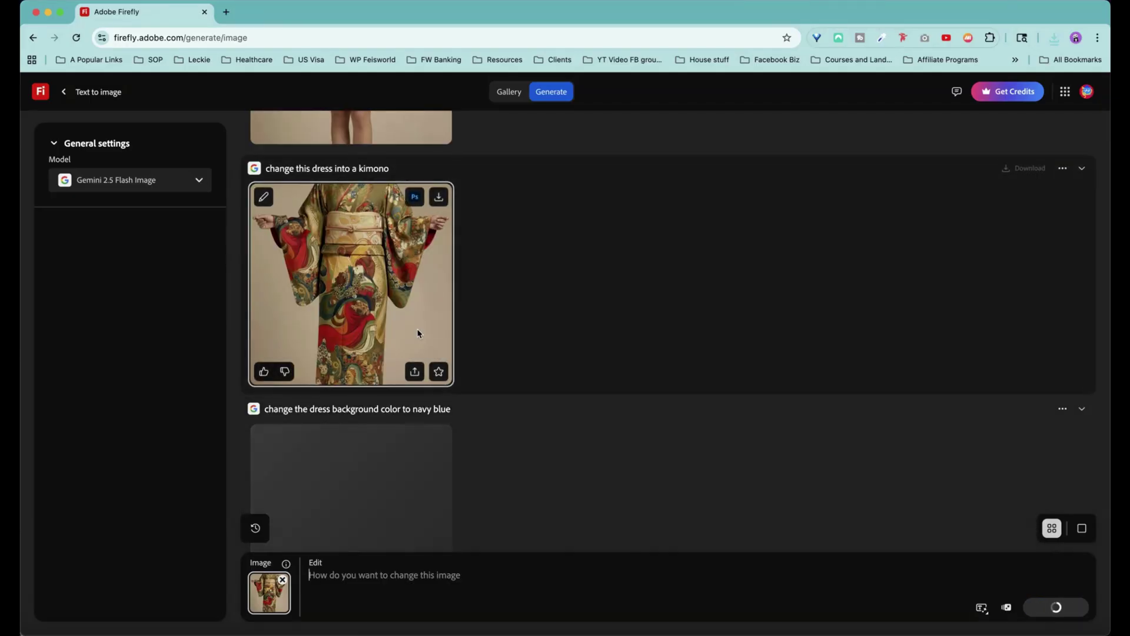
pyautogui.scroll(-4, 424, 332)
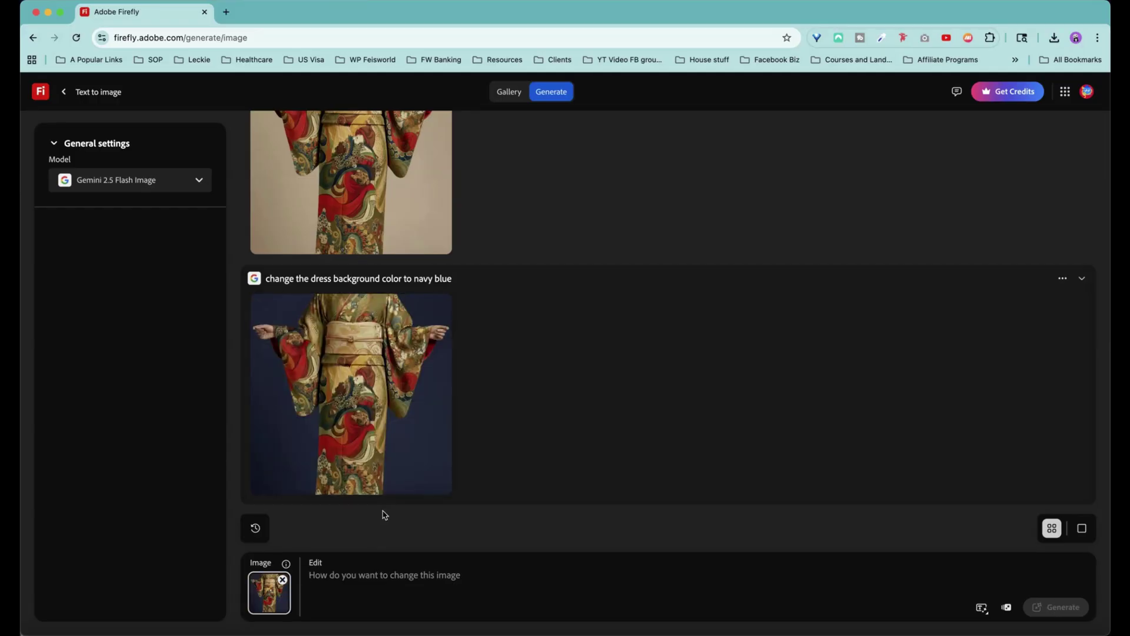
pyautogui.click(374, 562)
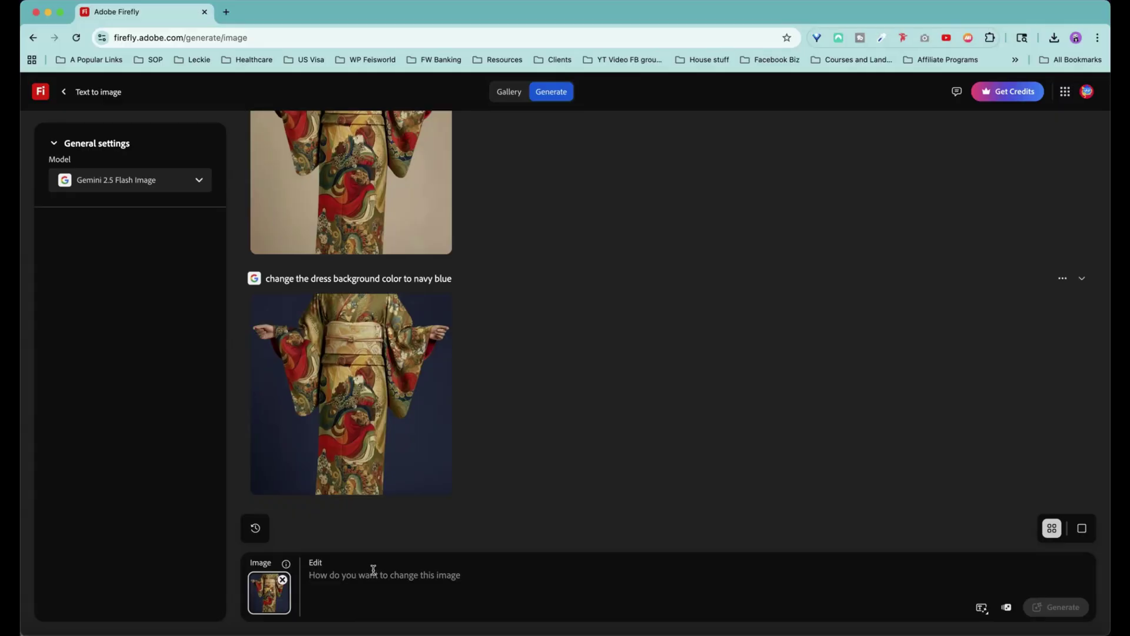
# Change the kimono's mostly golden and beige primary color to navy blue and preview it
pyautogui.write('fhn')
pyautogui.write('ange the pri')
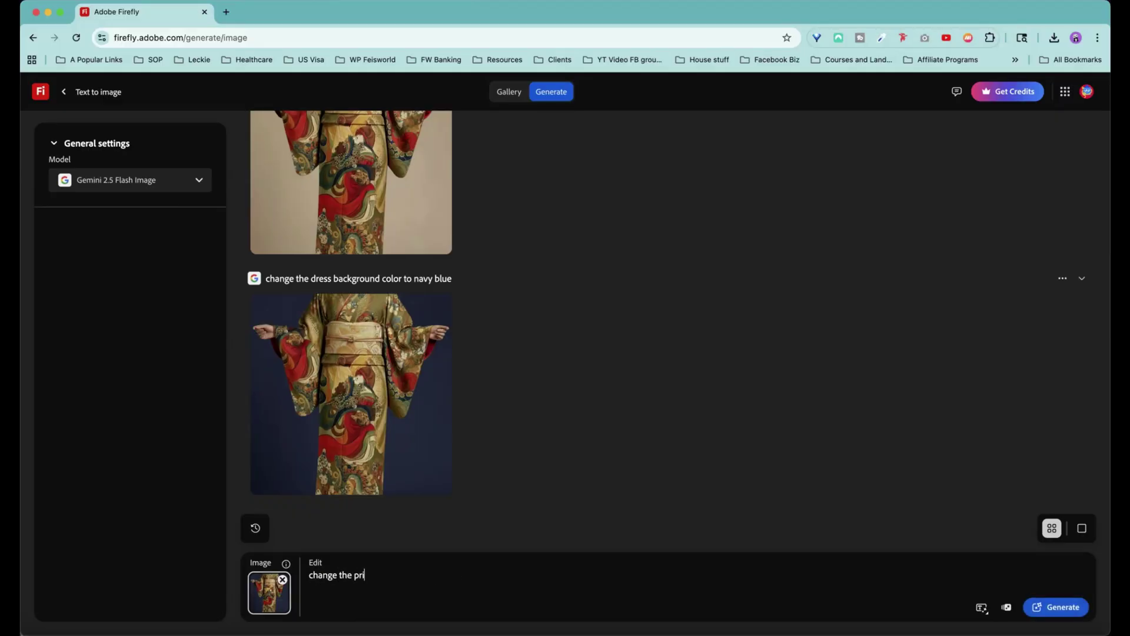
pyautogui.write("mary color of this dress (where it's mostly g")
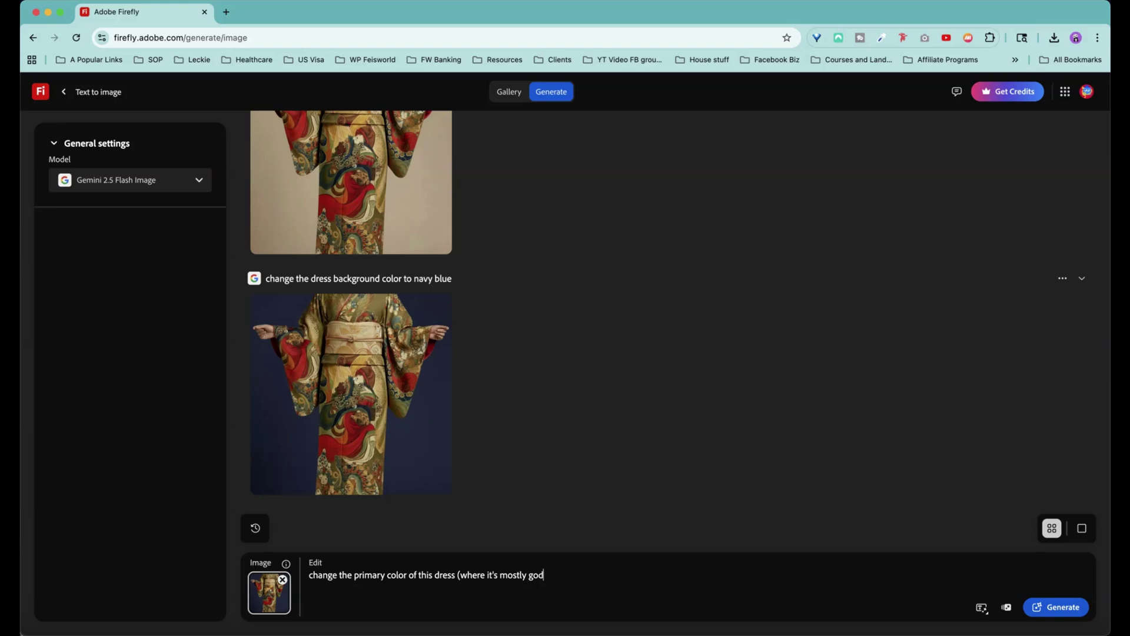
pyautogui.write('olden and bei')
pyautogui.write('avy blue')
pyautogui.click(404, 461)
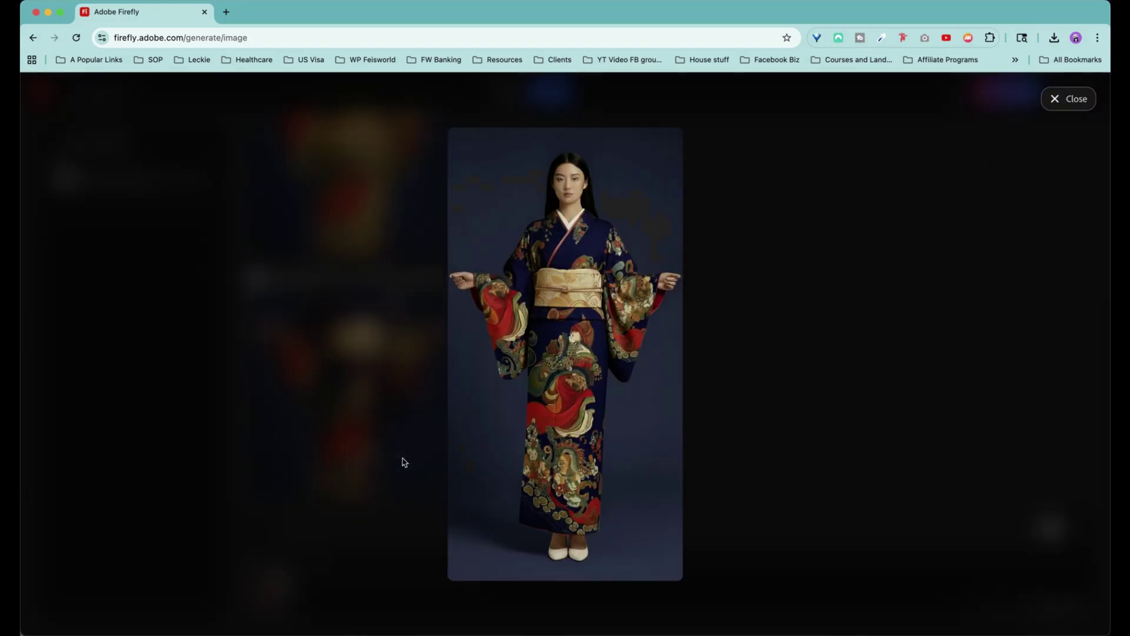
pyautogui.click(808, 406)
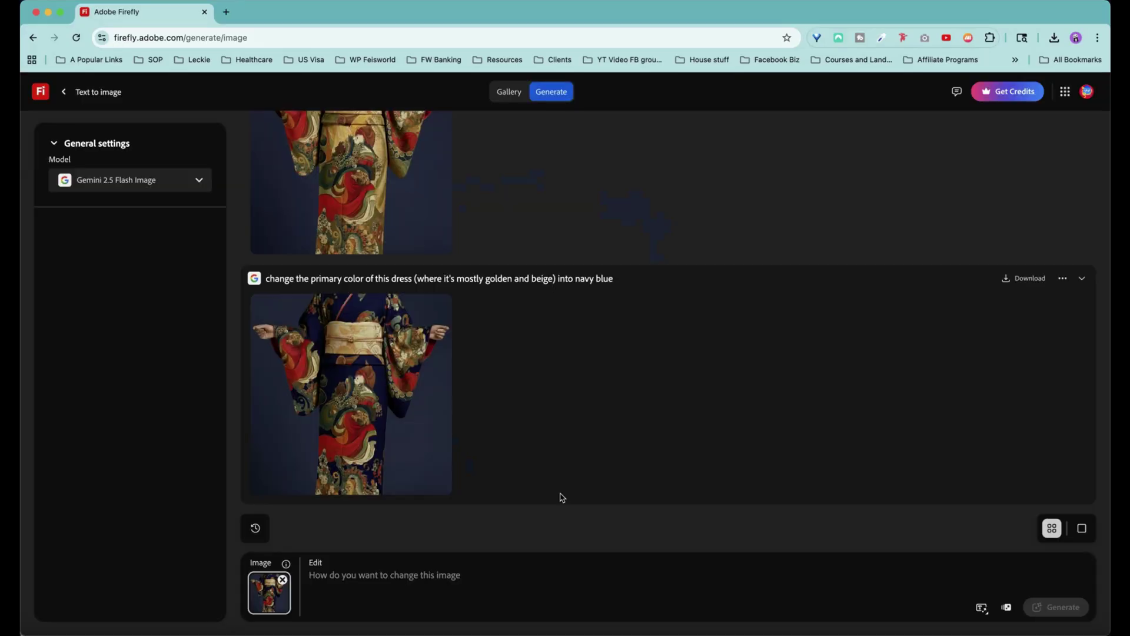
# Replace the kimono reference with the painting of the man with a lion and tiger
pyautogui.click(283, 580)
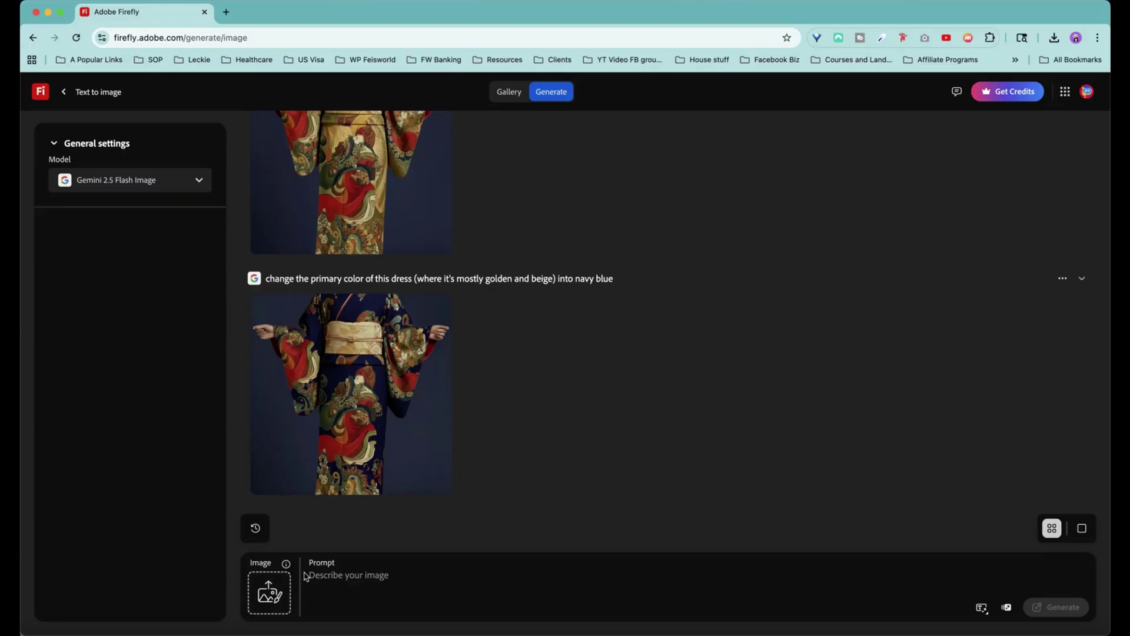
pyautogui.moveTo(288, 565)
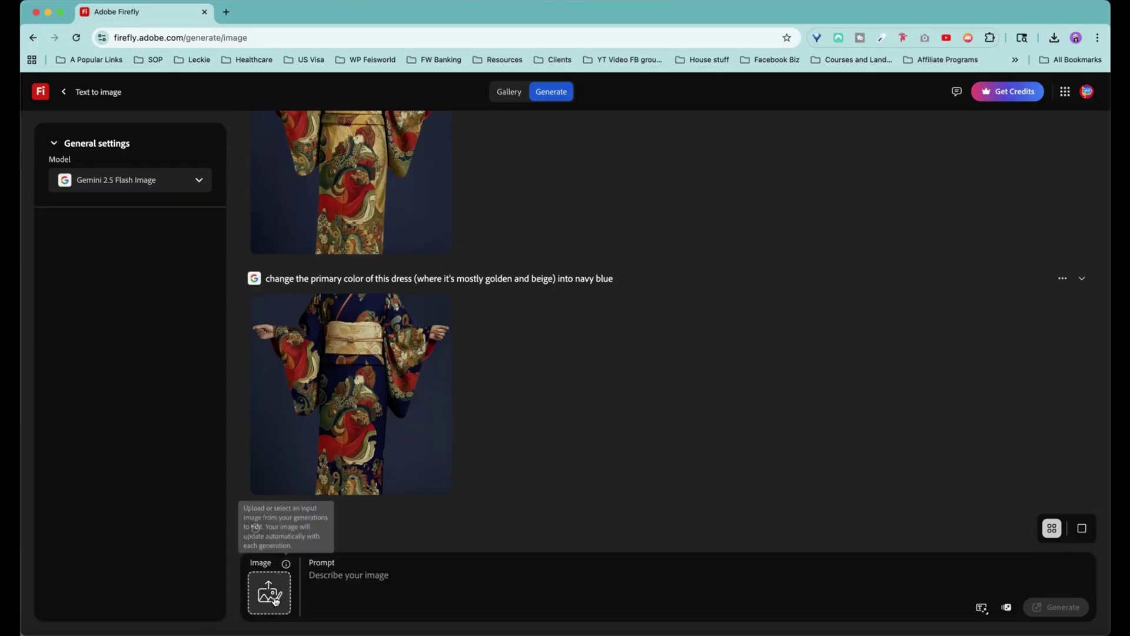
pyautogui.moveTo(275, 600)
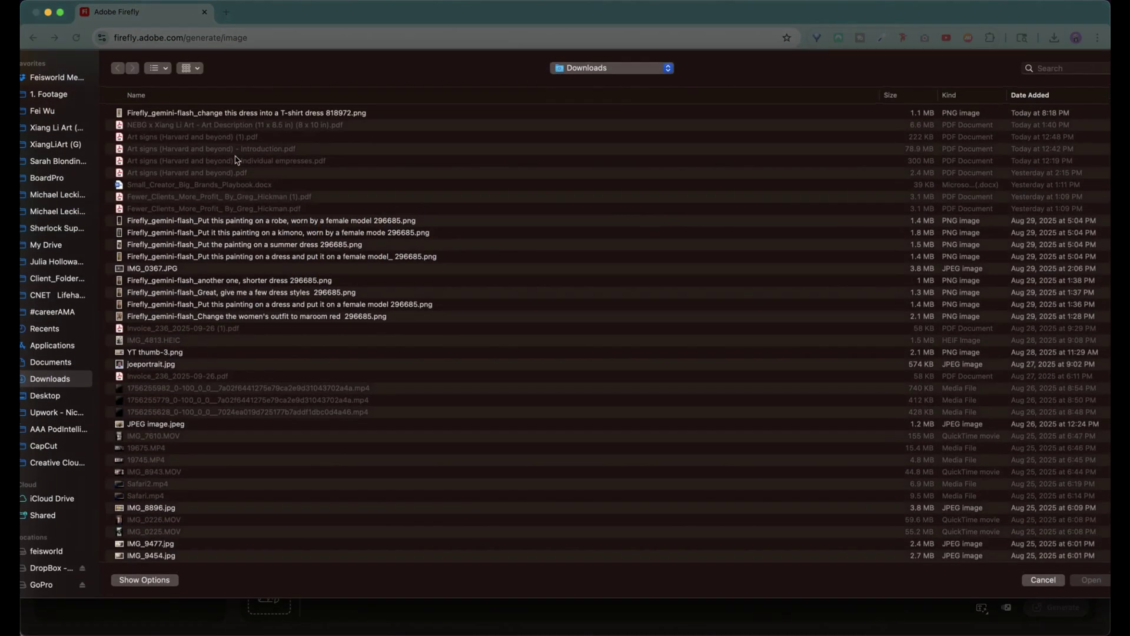
pyautogui.press('Escape')
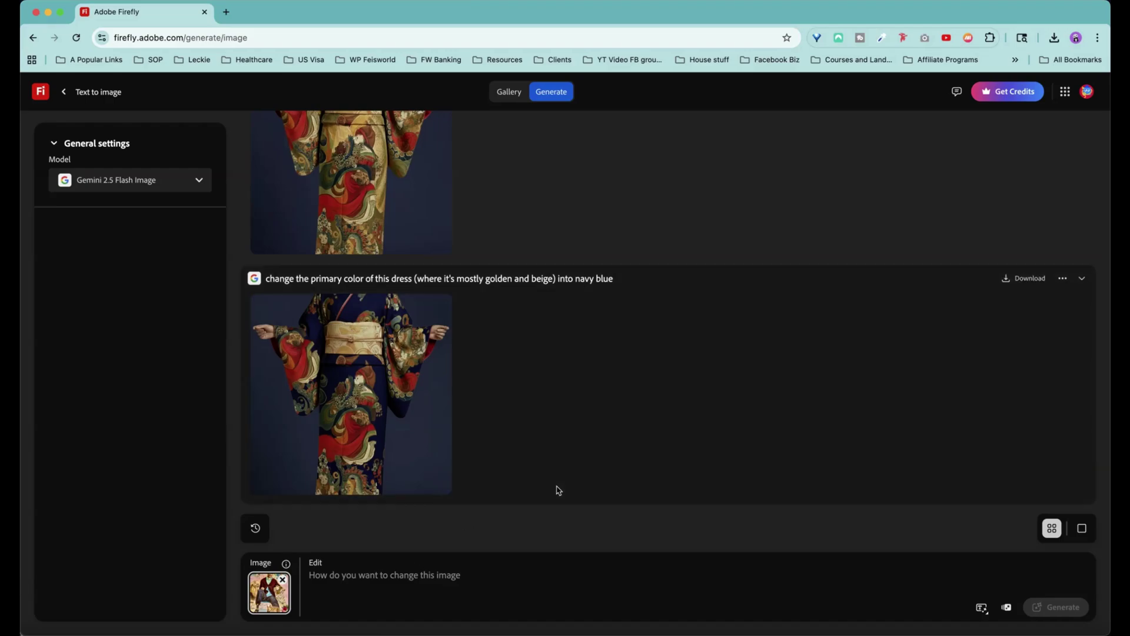
# Generate the edit 'change the man's cardigan into a dark green color', fixing the typo
pyautogui.click(375, 577)
pyautogui.write("change the man's car")
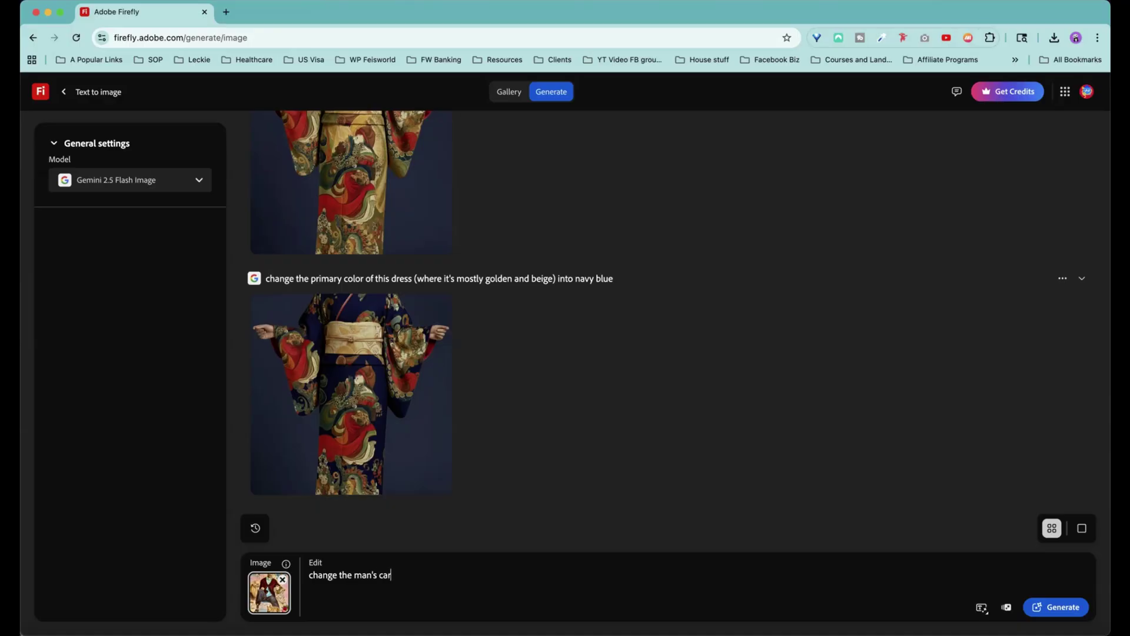
pyautogui.write('digen into a dark green color')
pyautogui.click(413, 574)
pyautogui.press('BackSpace')
pyautogui.press('BackSpace')
pyautogui.press('BackSpace')
pyautogui.press('BackSpace')
pyautogui.press('BackSpace')
pyautogui.press('BackSpace')
pyautogui.write('rdigen')
pyautogui.click(1074, 607)
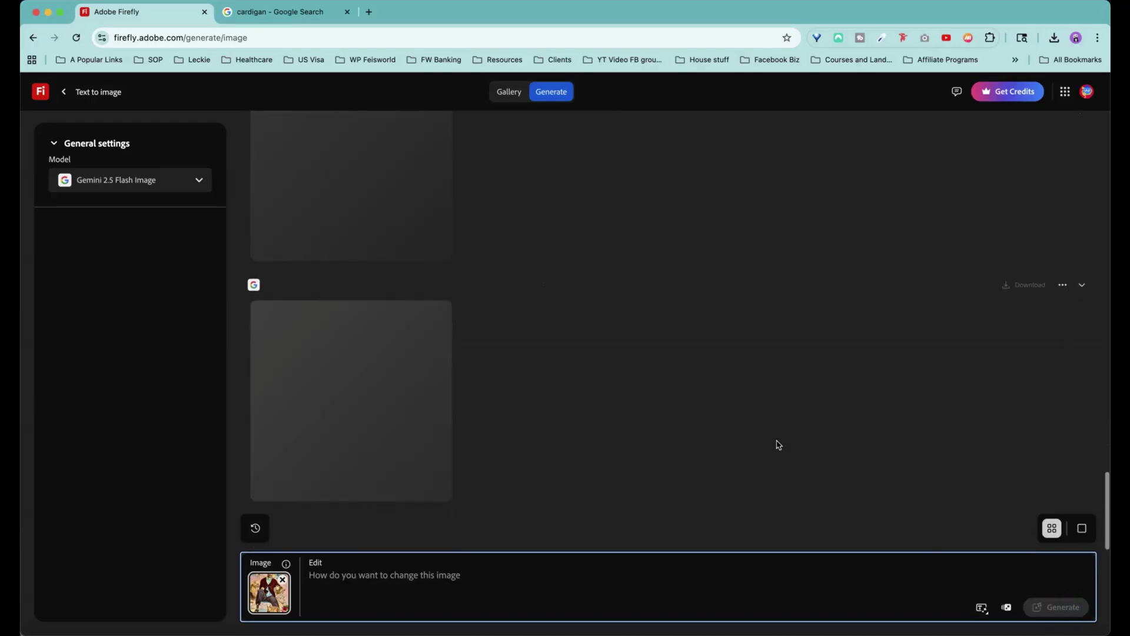
# Review the dark green cardigan result and remove it as the reference image
pyautogui.scroll(3, 728, 430)
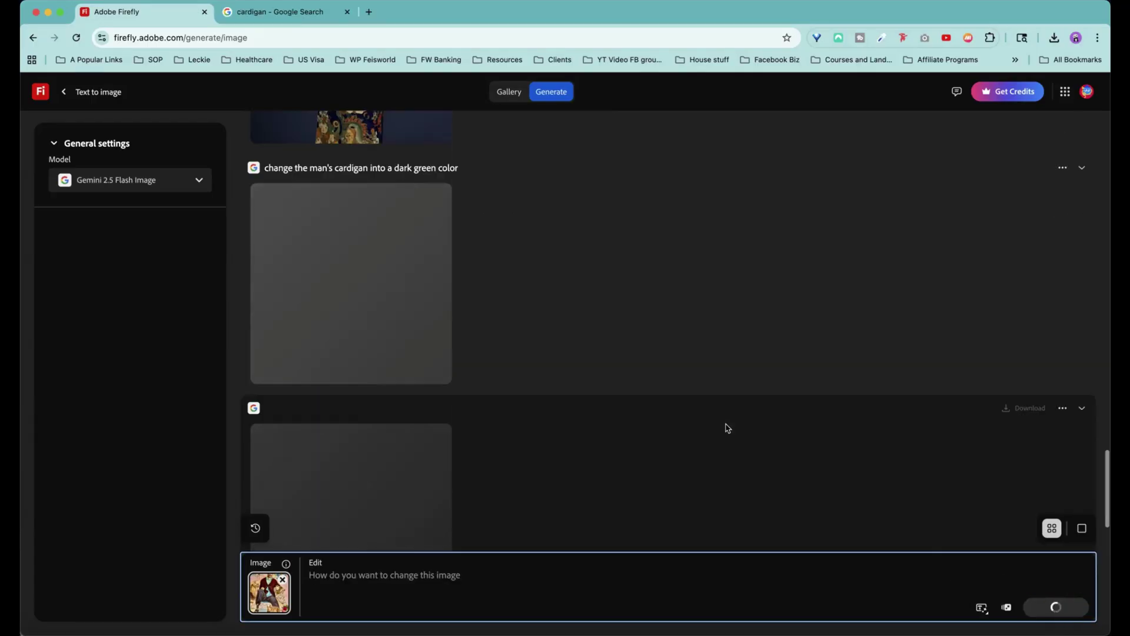
pyautogui.scroll(-1, 726, 426)
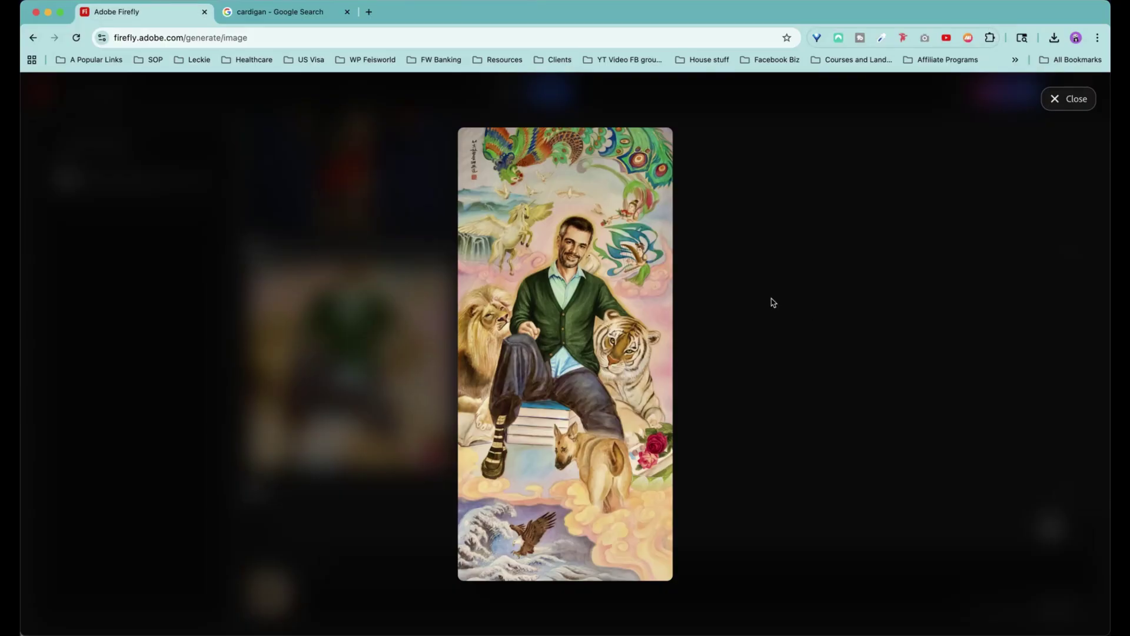
pyautogui.press('Escape')
pyautogui.scroll(-5, 556, 351)
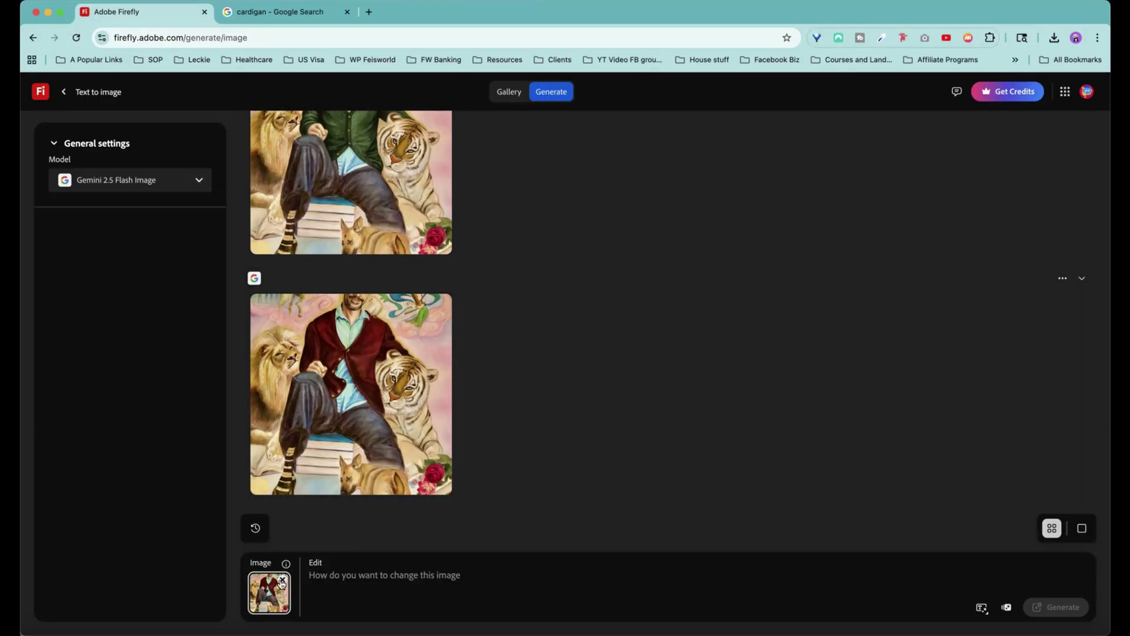
pyautogui.click(282, 579)
pyautogui.click(271, 591)
# Attach the two-children painting and request the boy on the left kiss the girl's cheek
pyautogui.click(327, 529)
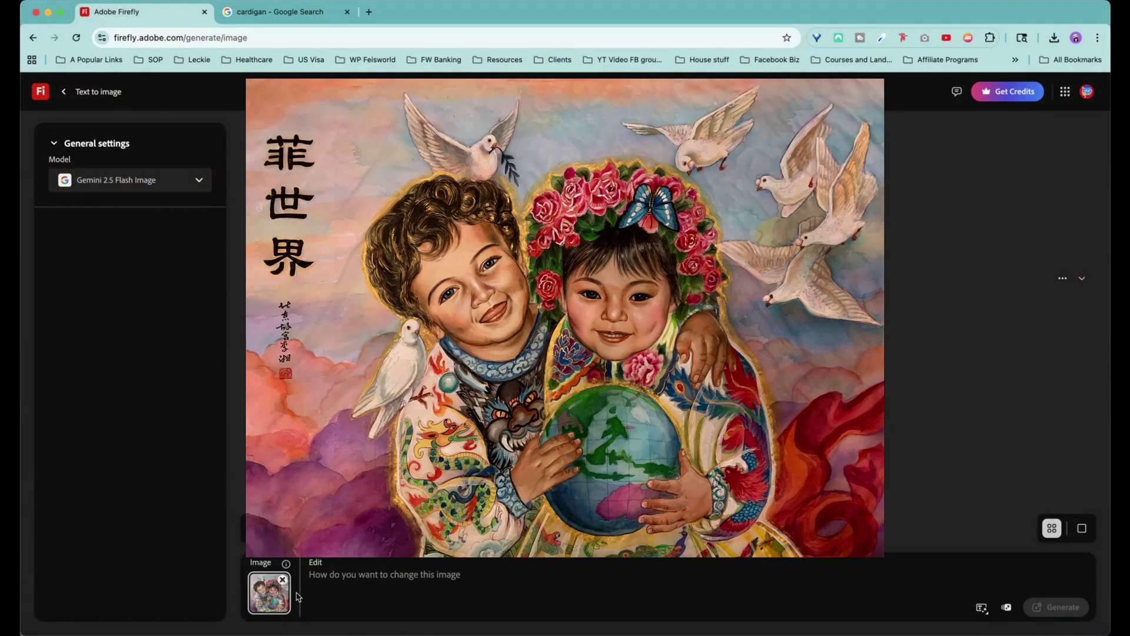
pyautogui.click(347, 582)
pyautogui.write('make')
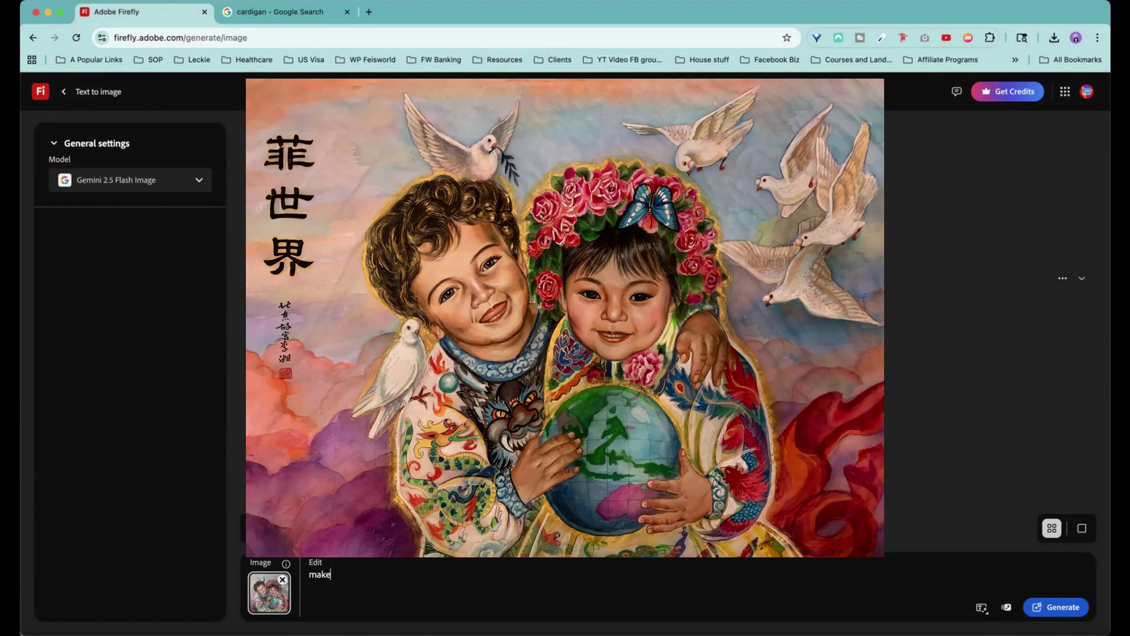
pyautogui.write(' the boy on the left to turn his head a')
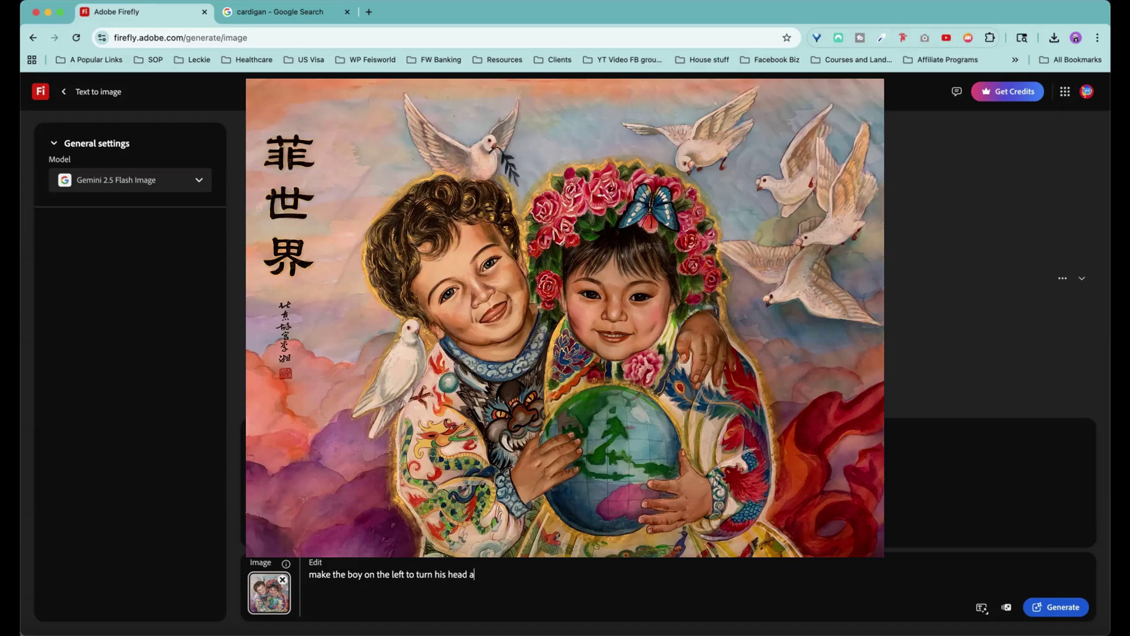
pyautogui.write('nd kiss the girl on the cheeks')
pyautogui.press('Return')
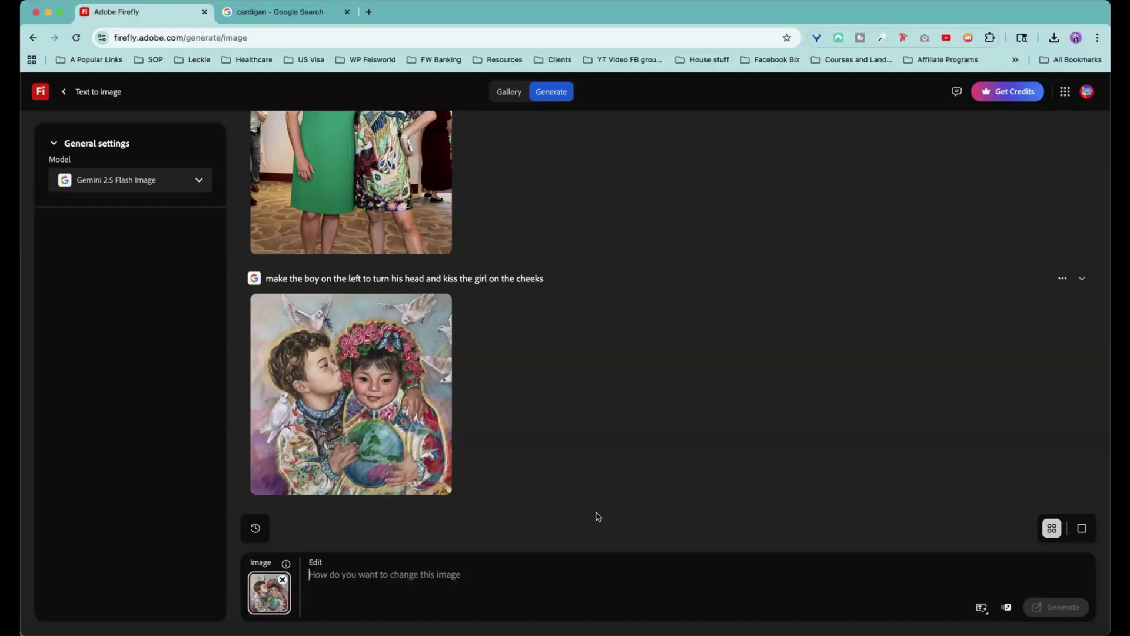
# View the kissing result at full size and detach the source image
pyautogui.click(344, 421)
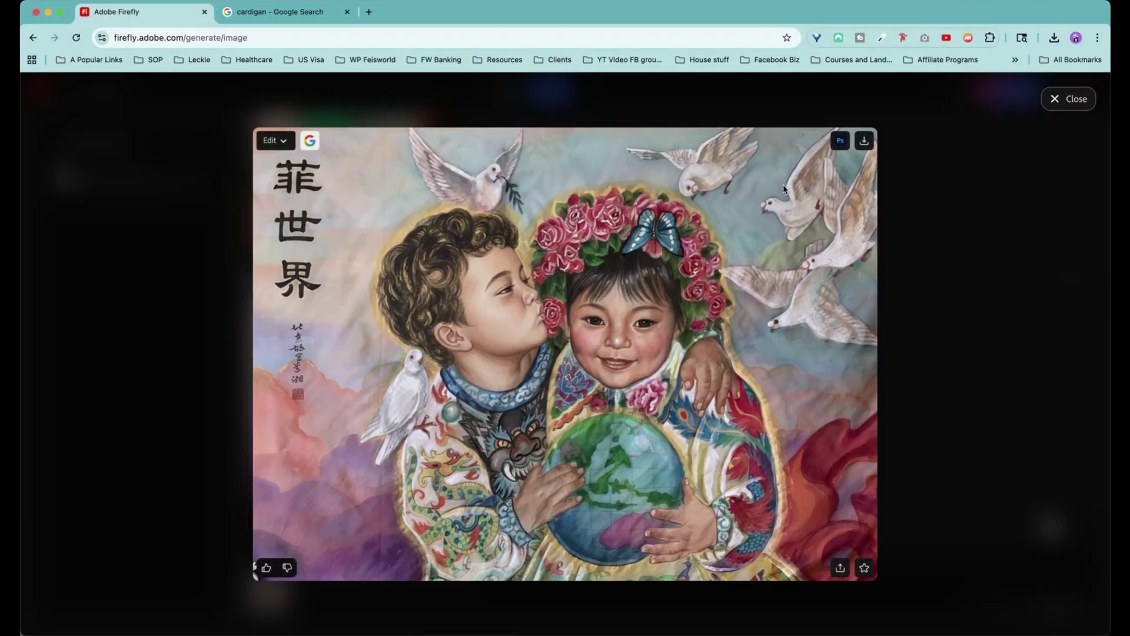
pyautogui.click(303, 589)
pyautogui.click(281, 581)
pyautogui.click(271, 590)
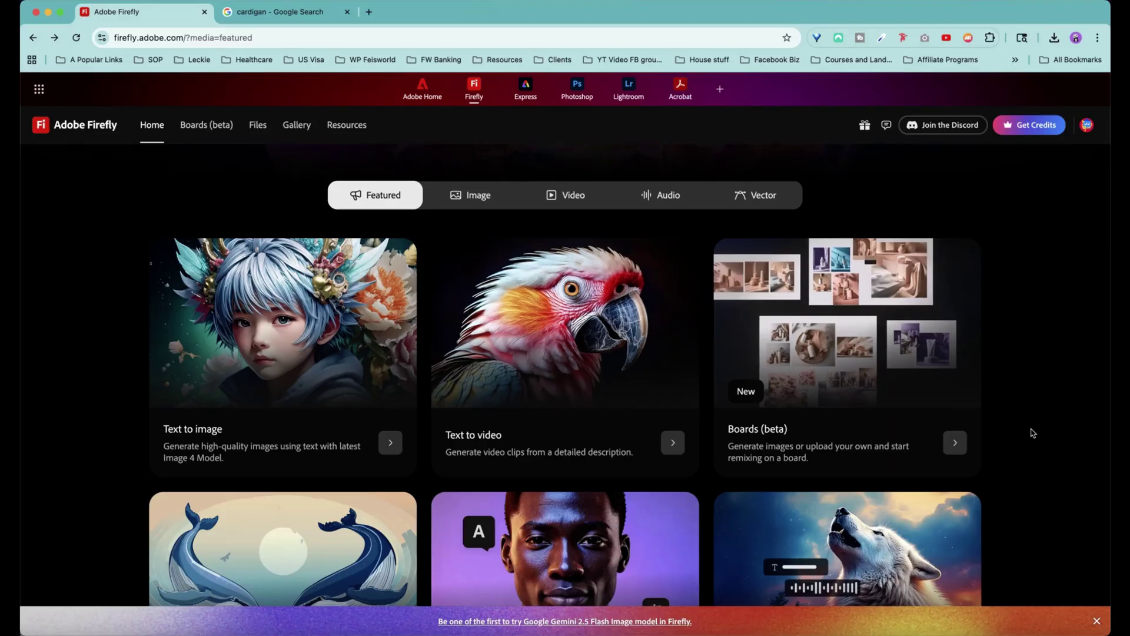
pyautogui.scroll(-3, 1030, 432)
pyautogui.scroll(1, 1026, 430)
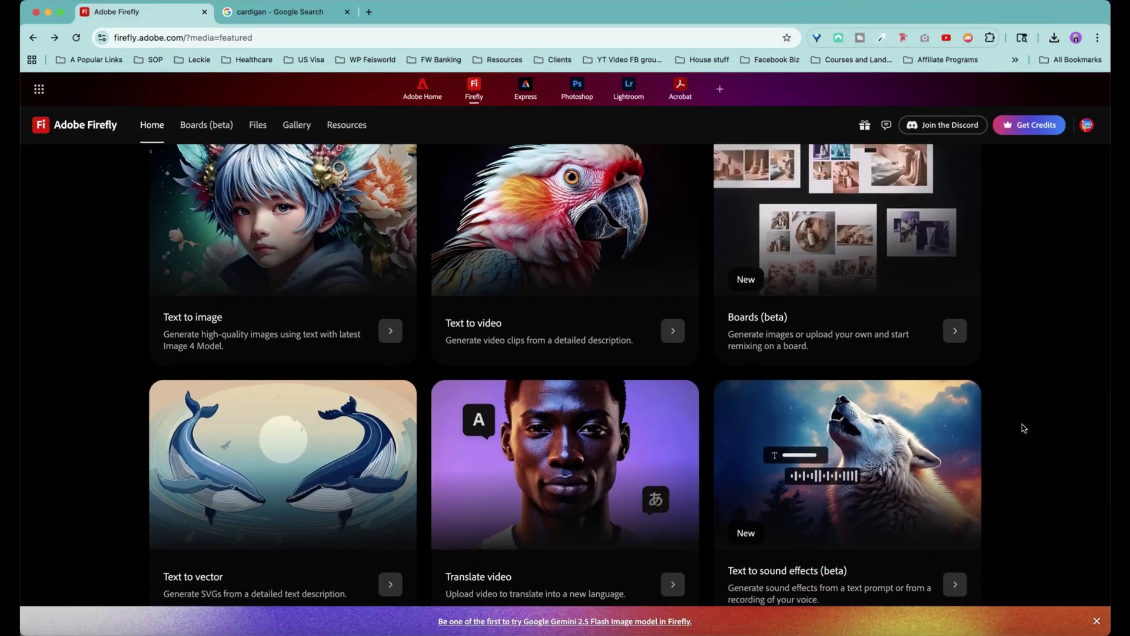
pyautogui.scroll(-3, 618, 334)
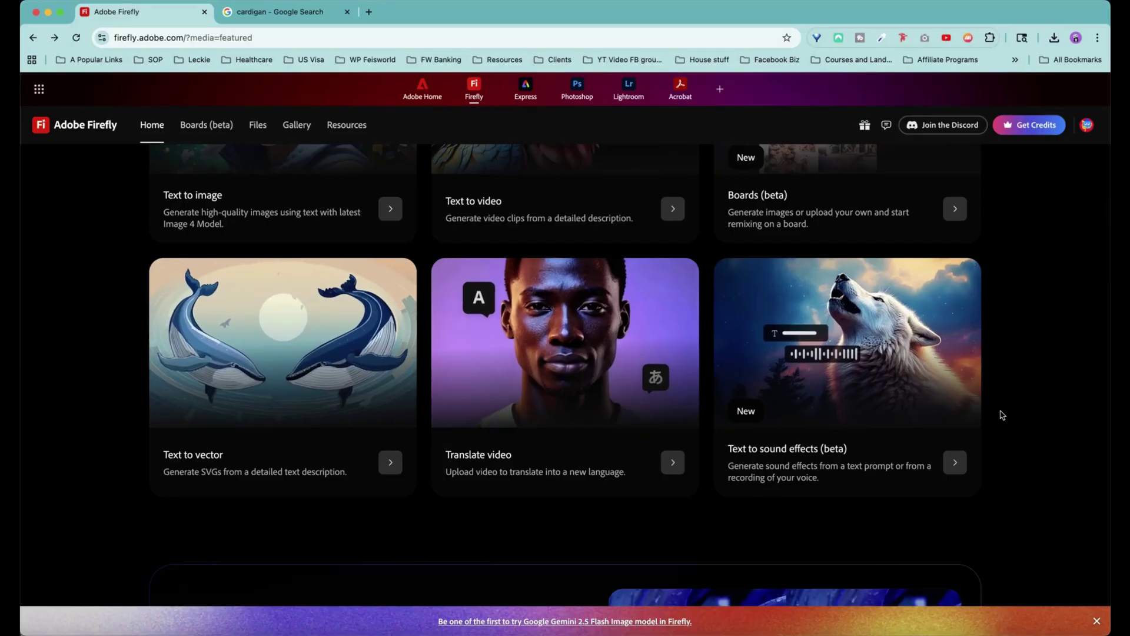
pyautogui.scroll(3, 999, 417)
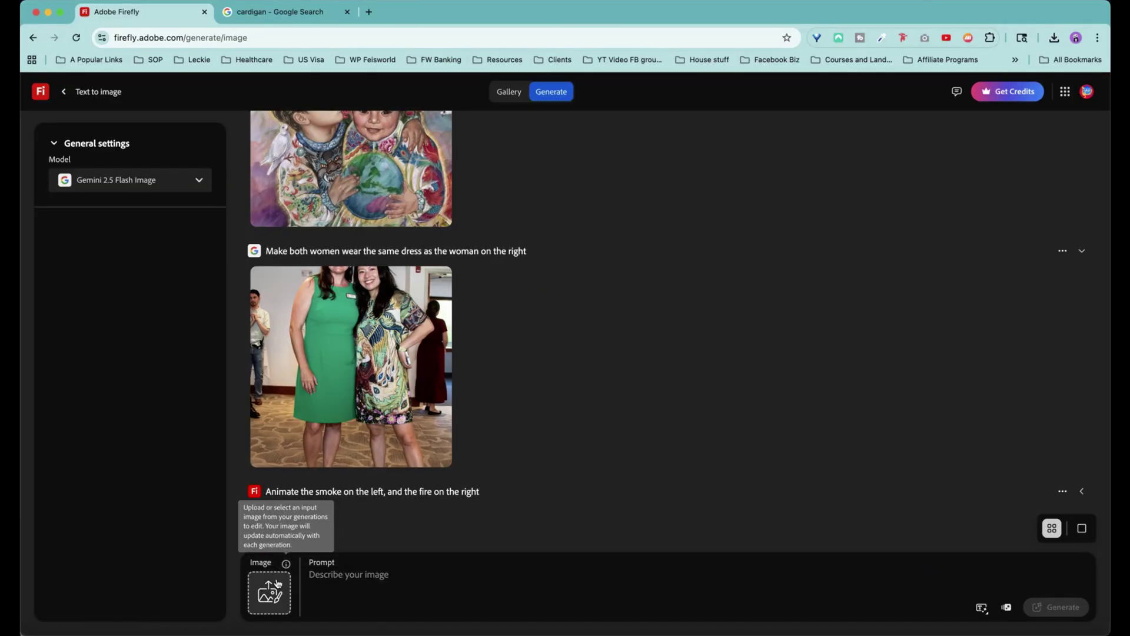
# Attach Empress Minhui.jpg from the Qing folder and recolor the woman's outfit maroon red
pyautogui.click(269, 591)
pyautogui.click(318, 536)
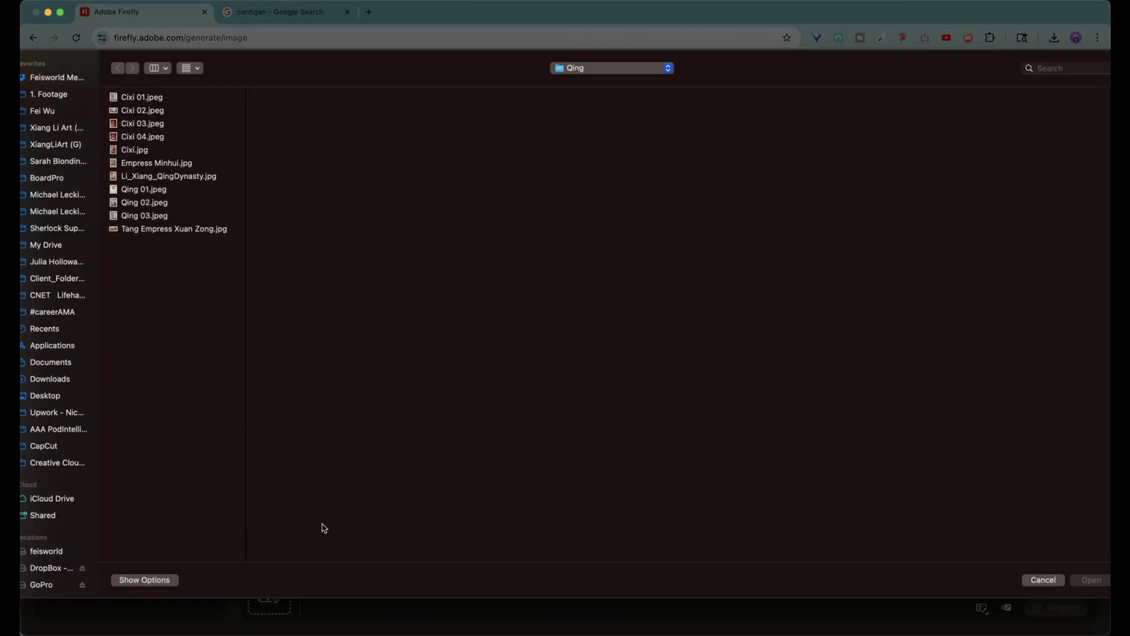
pyautogui.click(156, 150)
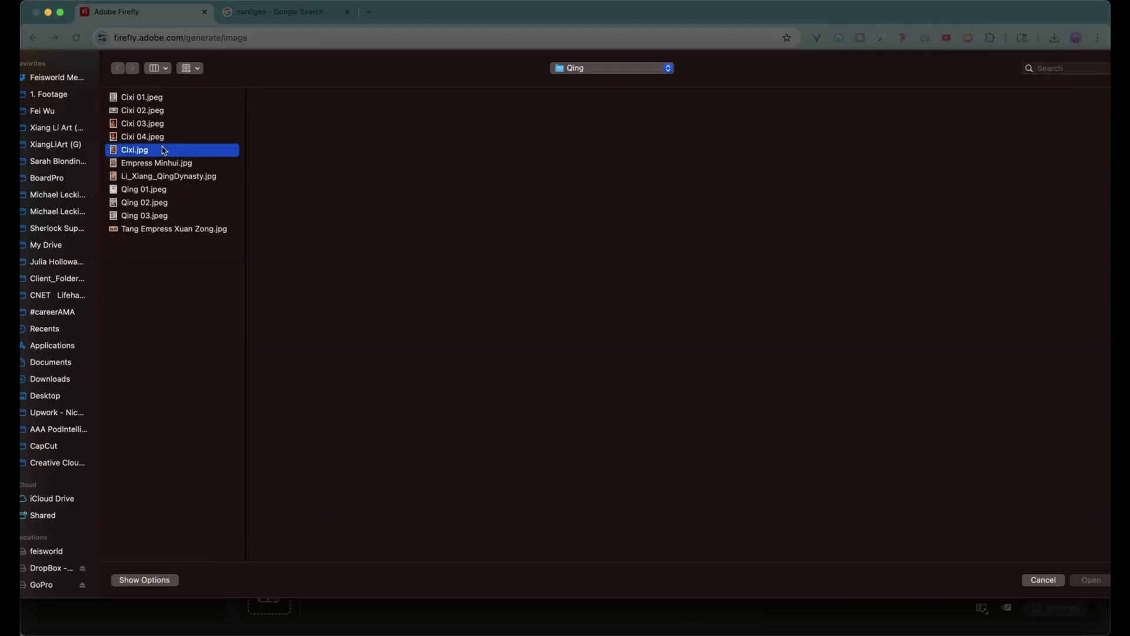
pyautogui.press('space')
pyautogui.press('space')
pyautogui.click(149, 164)
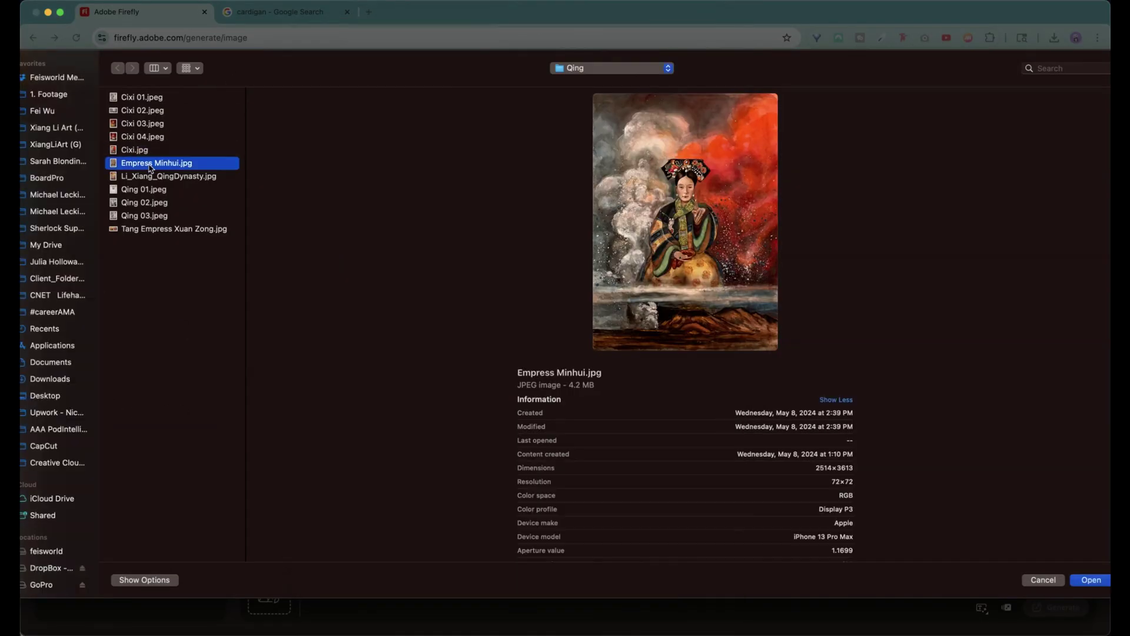
pyautogui.press('space')
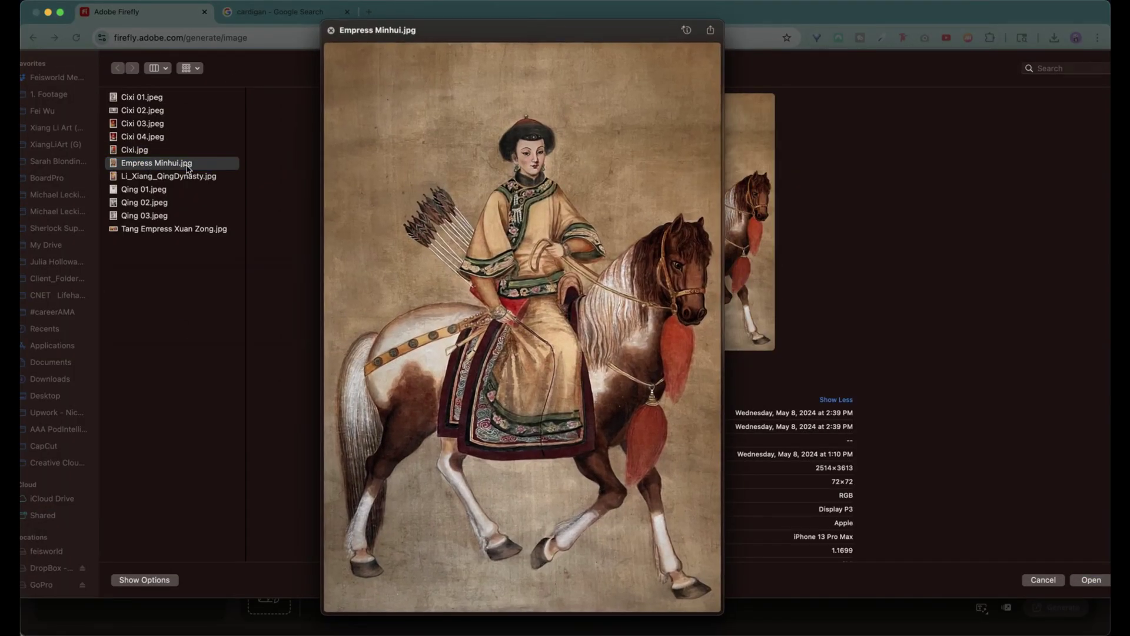
pyautogui.doubleClick(187, 167)
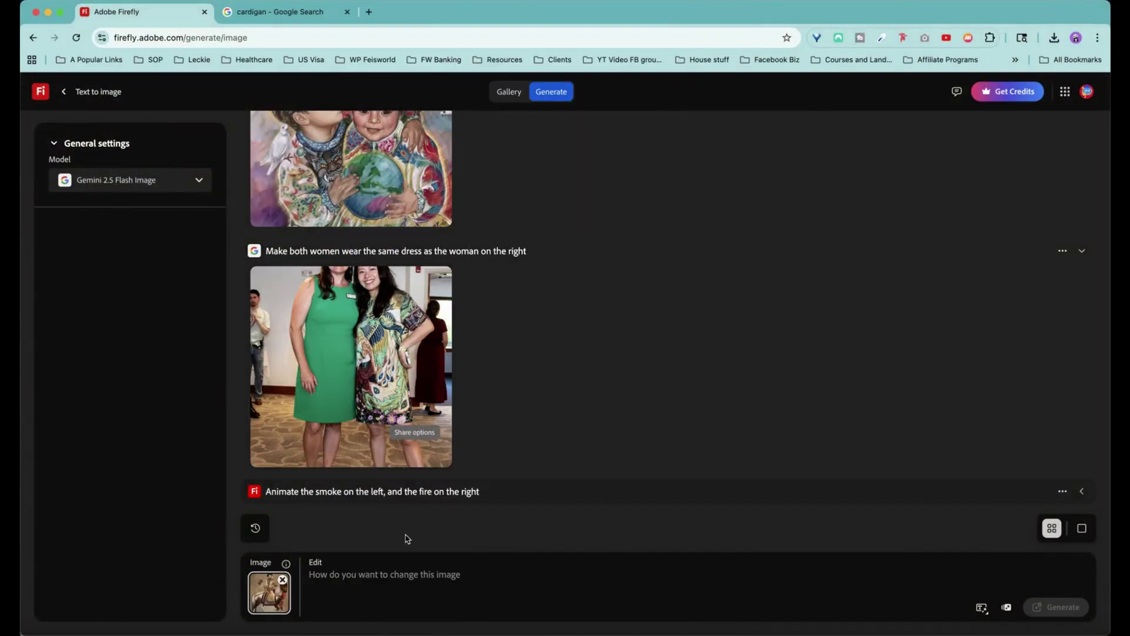
pyautogui.write('update ')
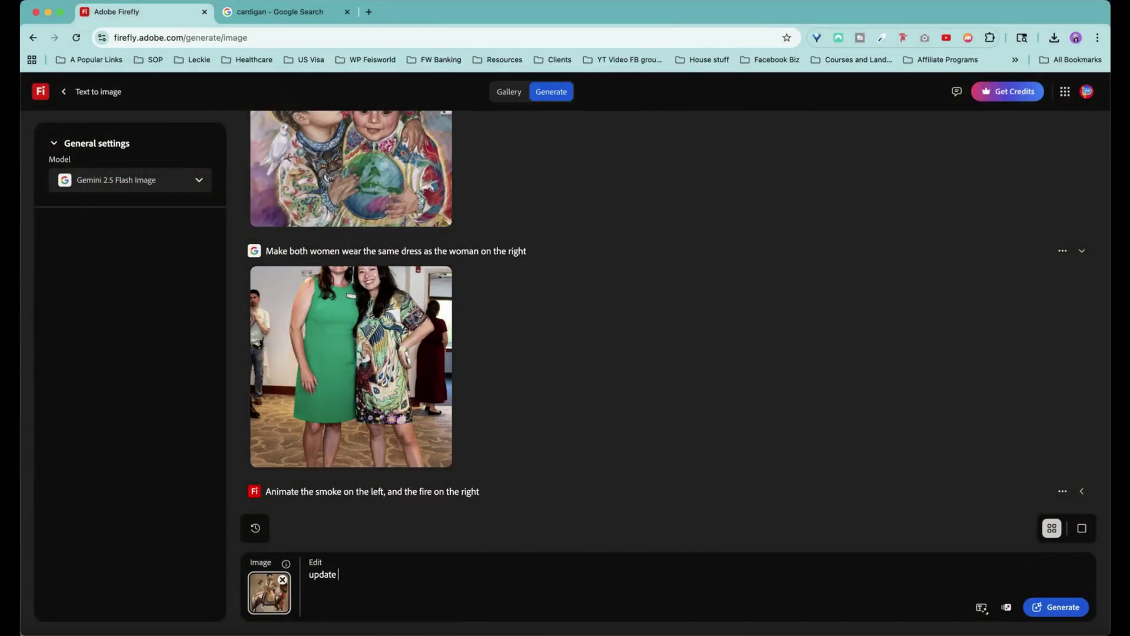
pyautogui.write("the woman's out fit to ge maroon red")
pyautogui.press('Return')
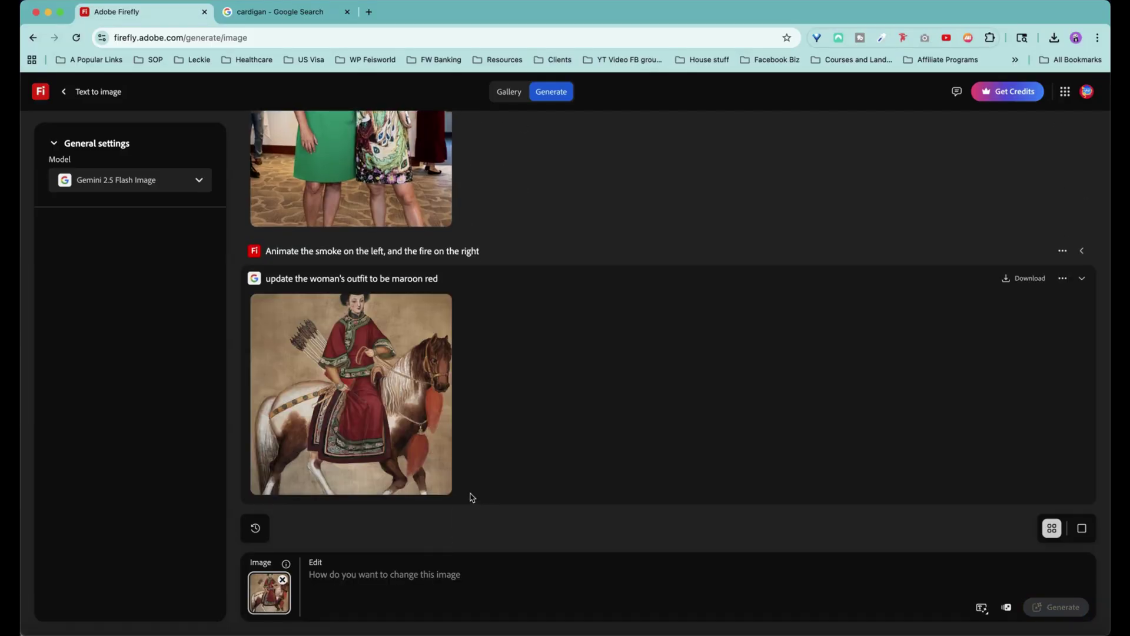
# View the maroon-robed rider full size, then open the new hat-free version from 'remove her hat'
pyautogui.click(405, 442)
pyautogui.moveTo(589, 247)
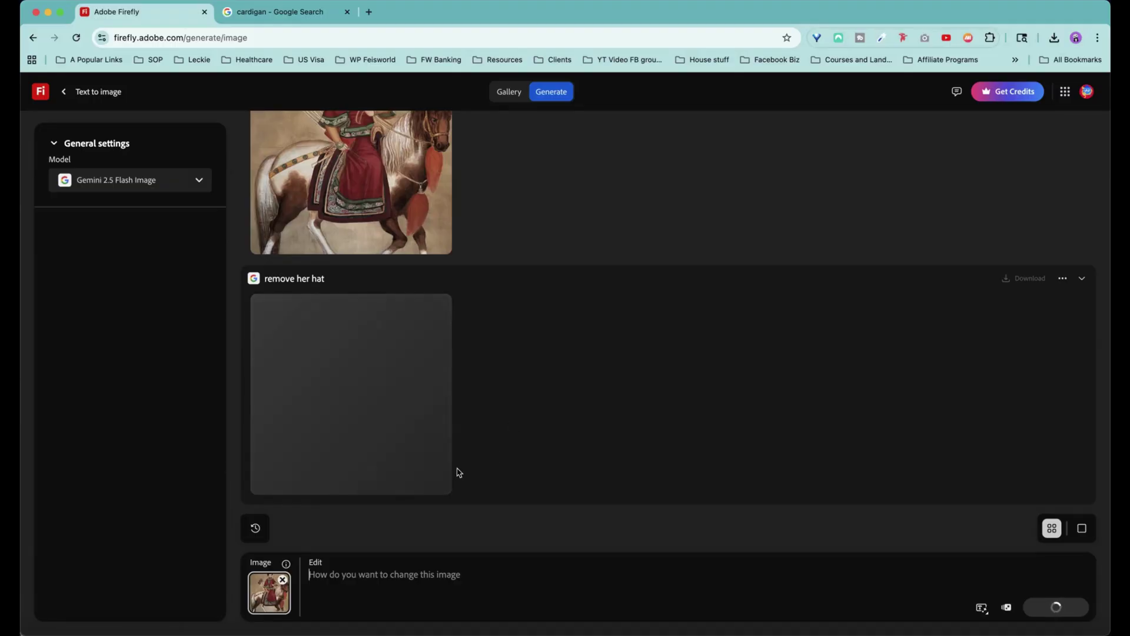
pyautogui.click(439, 455)
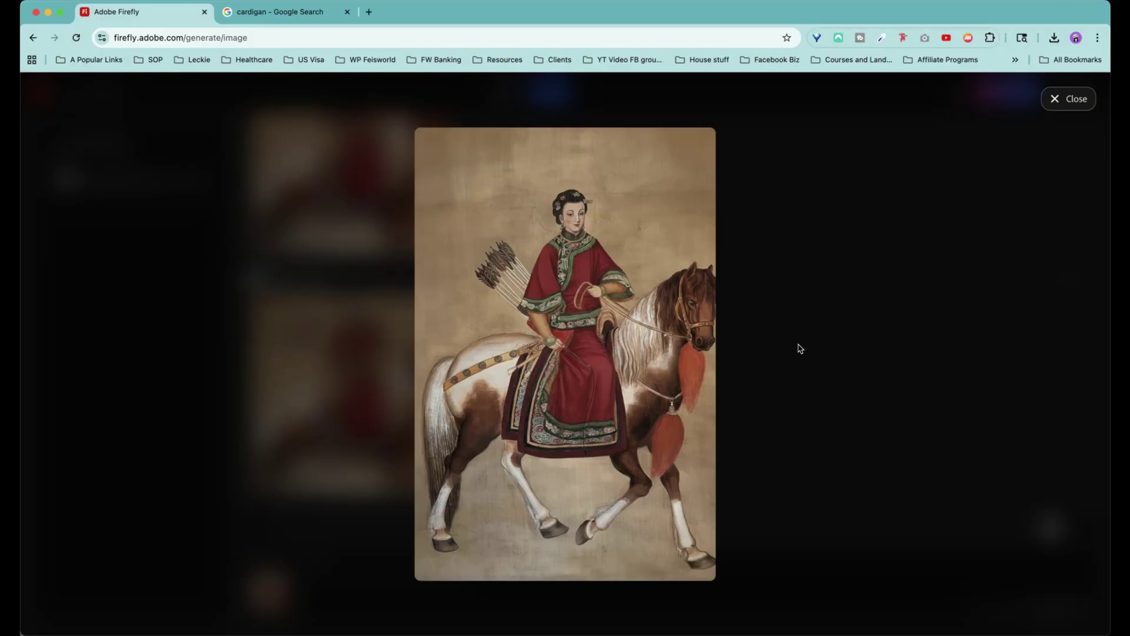
# Generate an edit from 'instead of carrying arrows make her wear a bagpack' and view it full size
pyautogui.click(833, 331)
pyautogui.click(487, 569)
pyautogui.write('instead of ca')
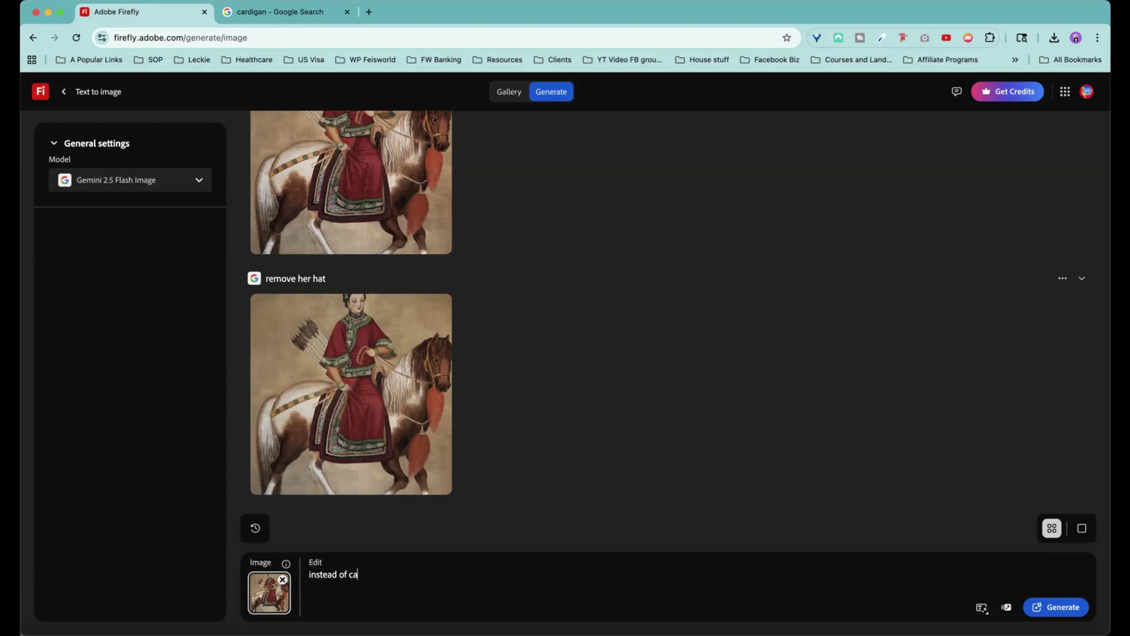
pyautogui.write('rrying arrows ')
pyautogui.write(' make her wear a b')
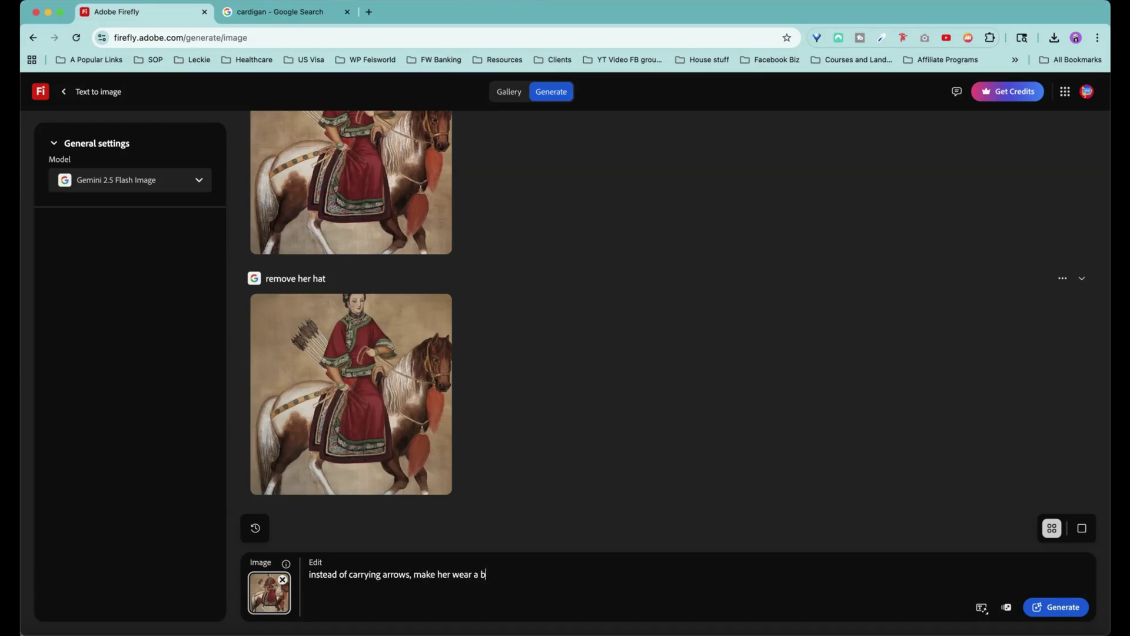
pyautogui.write('agpack')
pyautogui.press('Return')
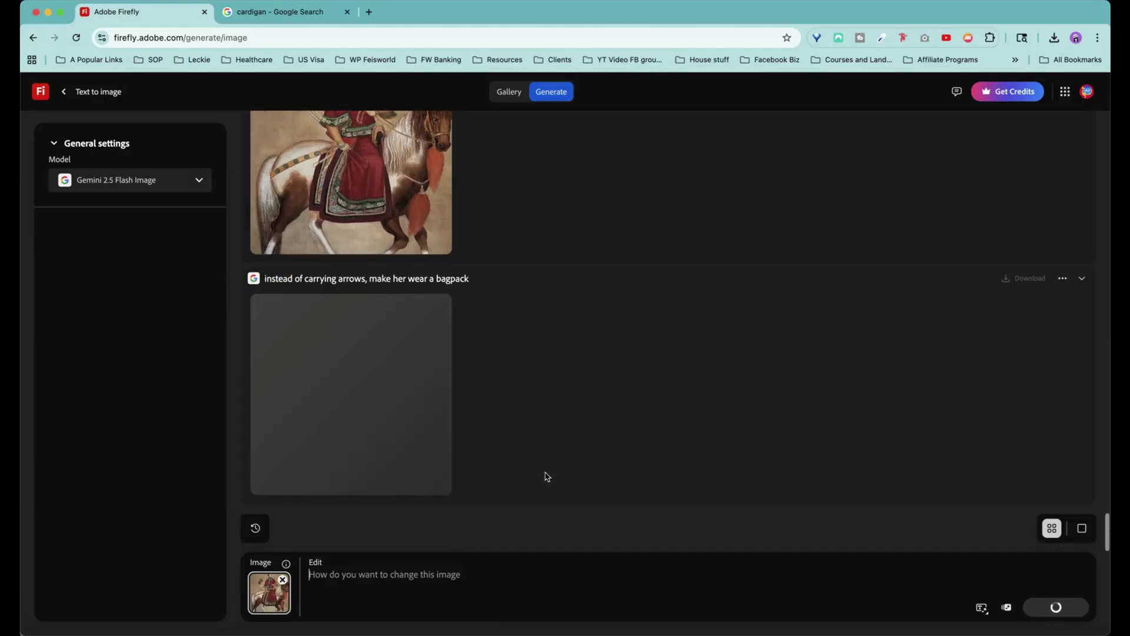
pyautogui.scroll(2, 530, 471)
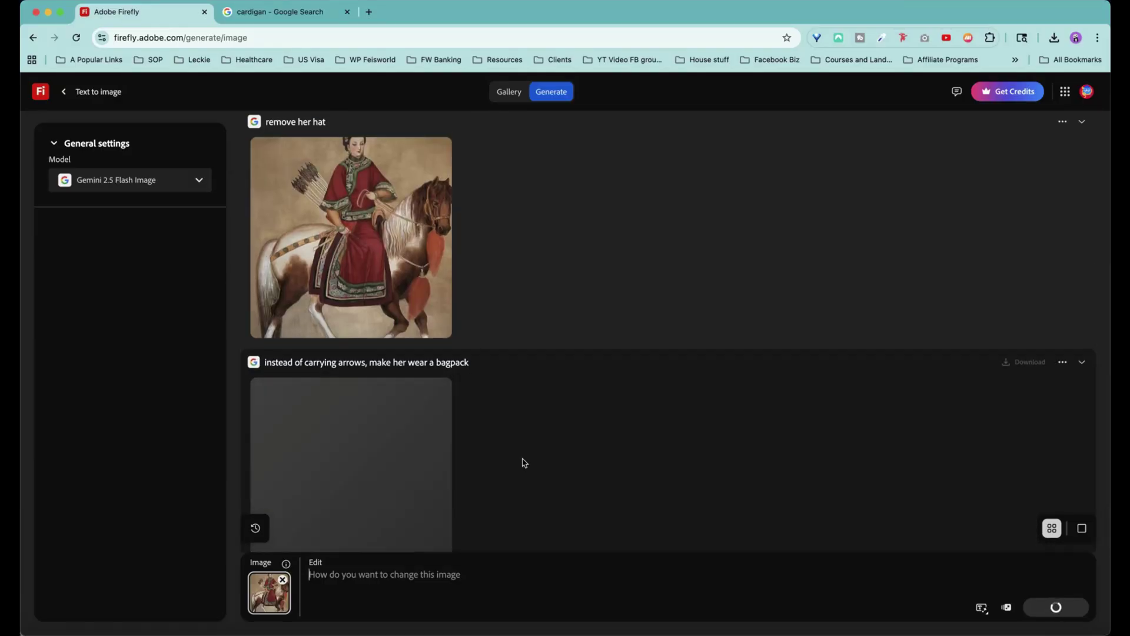
pyautogui.click(295, 500)
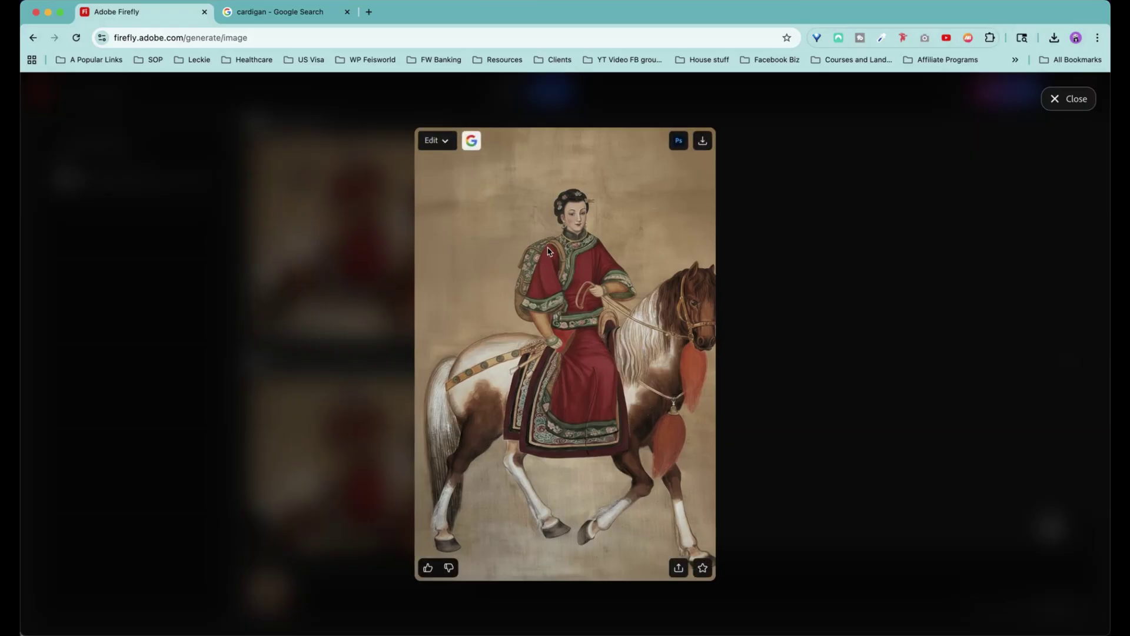
# Generate the 'make her ride a lion instead of a horse' edit and review the result
pyautogui.click(815, 279)
pyautogui.click(419, 579)
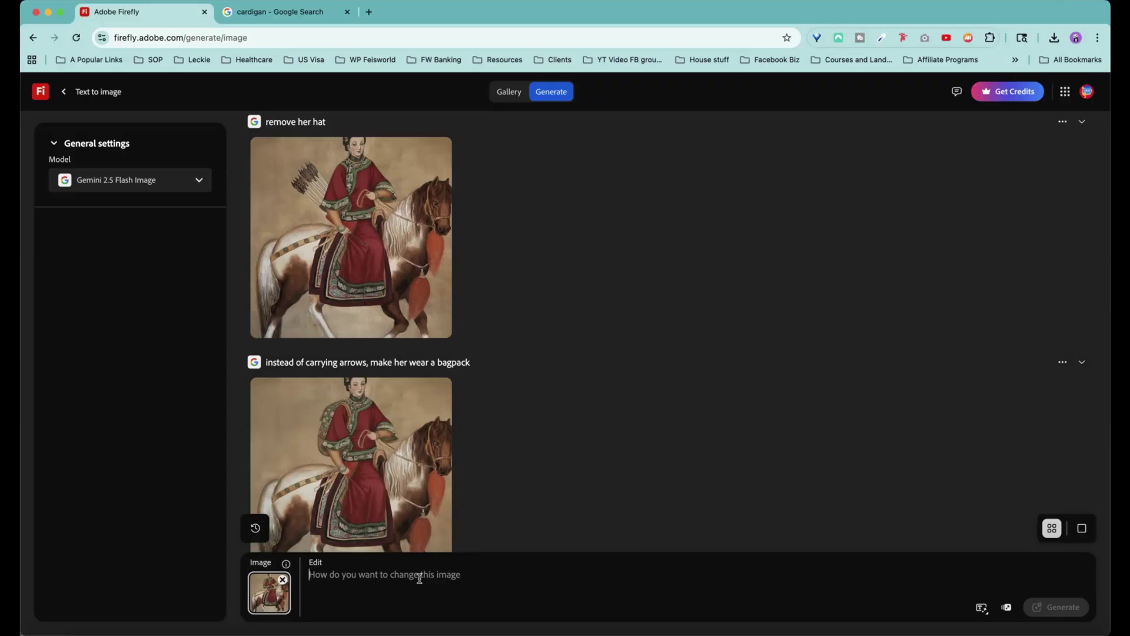
pyautogui.write('make her ri')
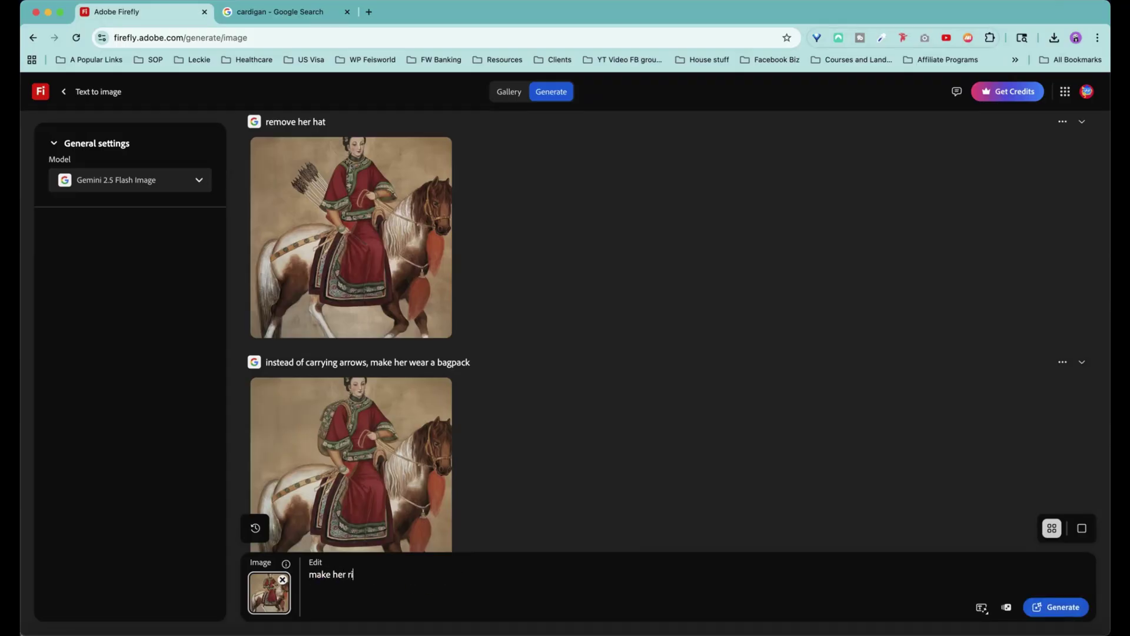
pyautogui.write('de a lion instead of a horse')
pyautogui.press('Return')
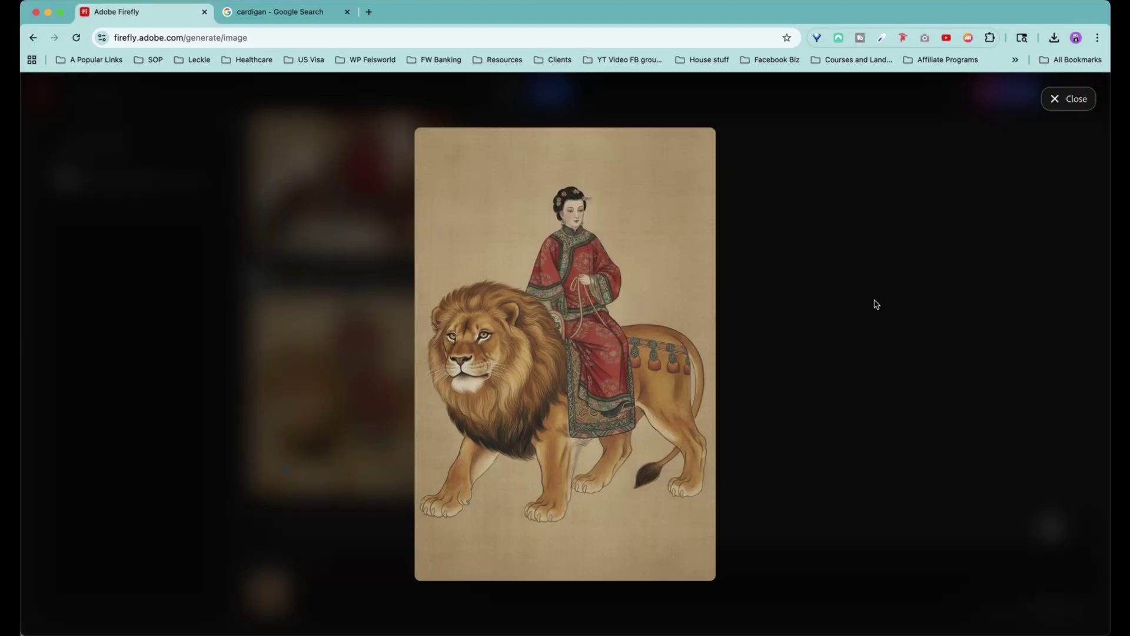
pyautogui.click(876, 304)
pyautogui.scroll(-3, 467, 399)
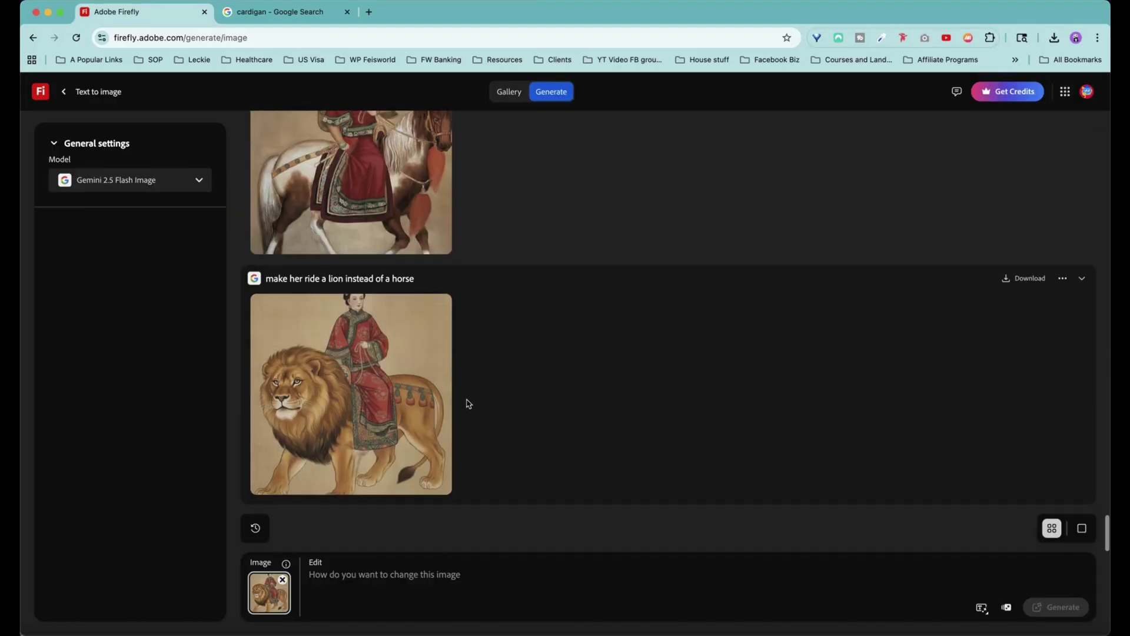
pyautogui.scroll(-2, 764, 404)
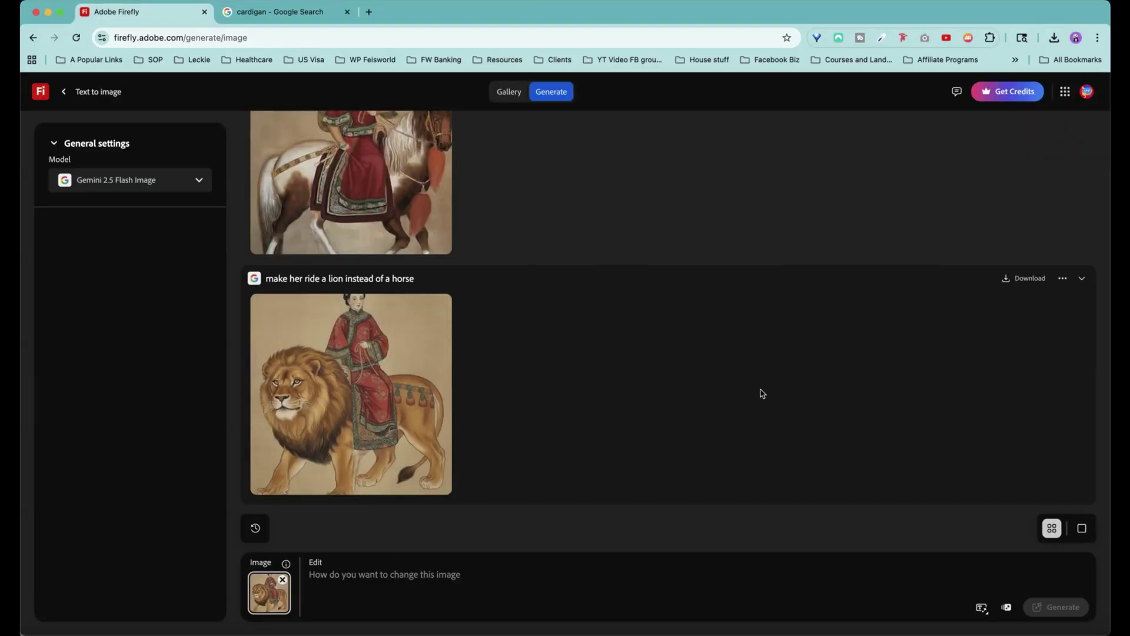